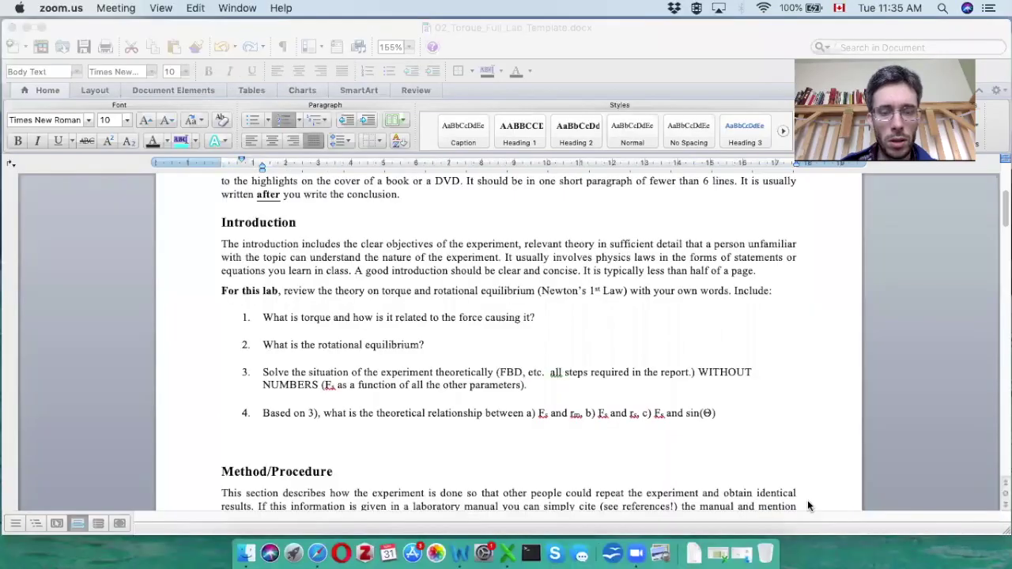
- Review the title block and the Abstract instructions in the torque lab report template
{"action": "left_click", "coordinate": [27, 261]}
{"action": "scroll", "coordinate": [472, 352], "scroll_direction": "up", "scroll_amount": 5}
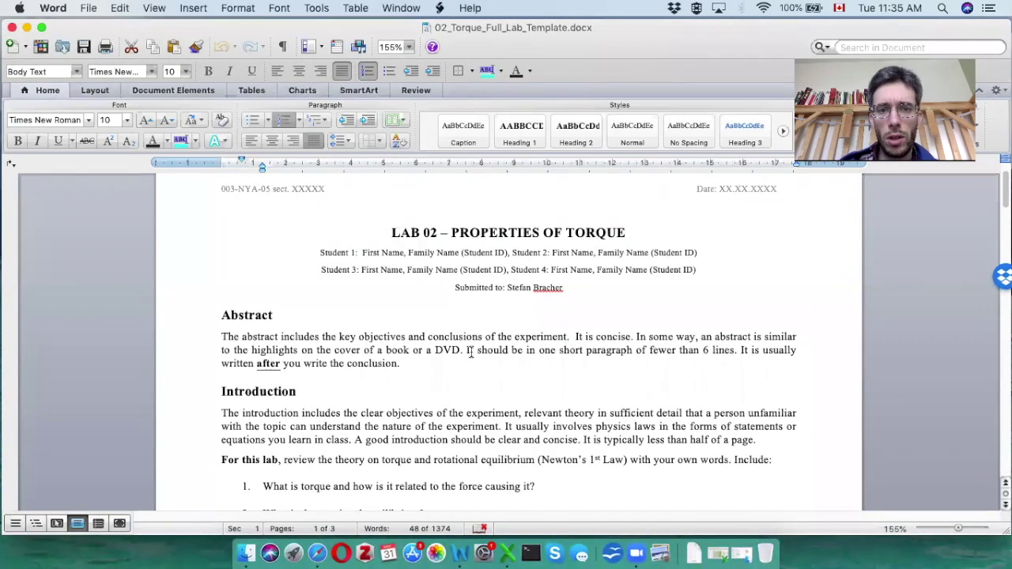
{"action": "scroll", "coordinate": [472, 352], "scroll_direction": "down", "scroll_amount": 2}
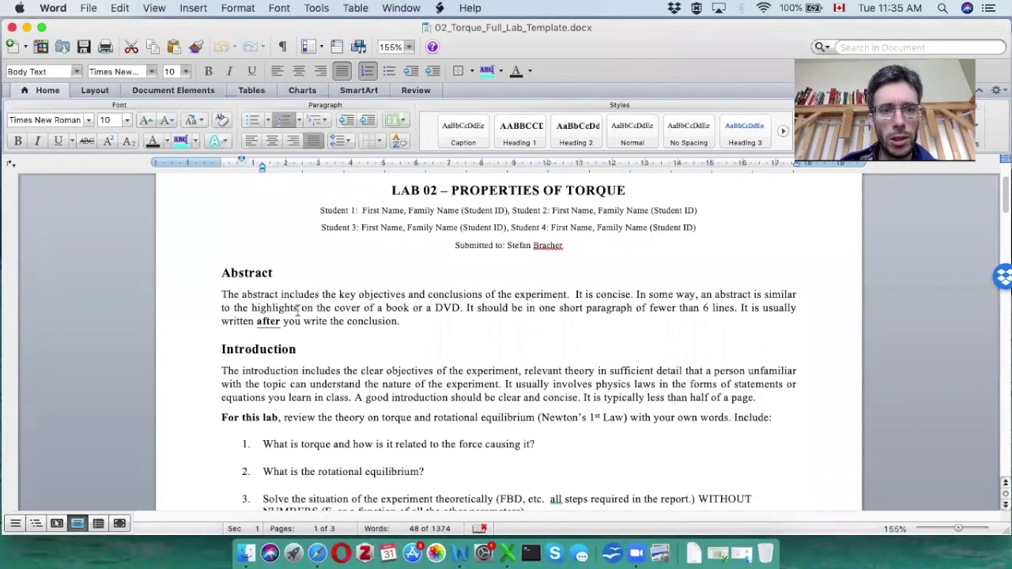
{"action": "left_click_drag", "start_coordinate": [231, 295], "coordinate": [437, 324]}
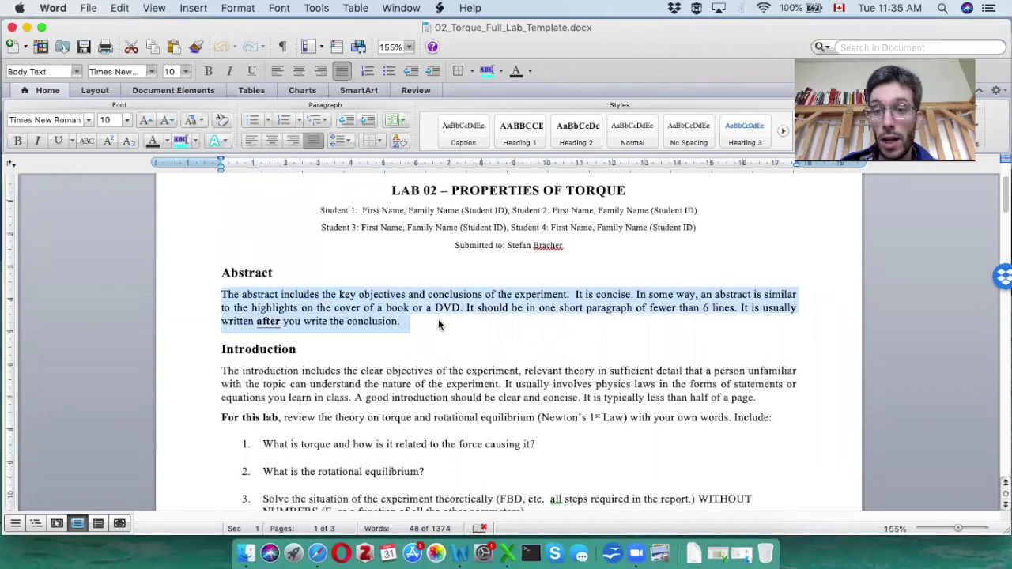
{"action": "left_click", "coordinate": [438, 324]}
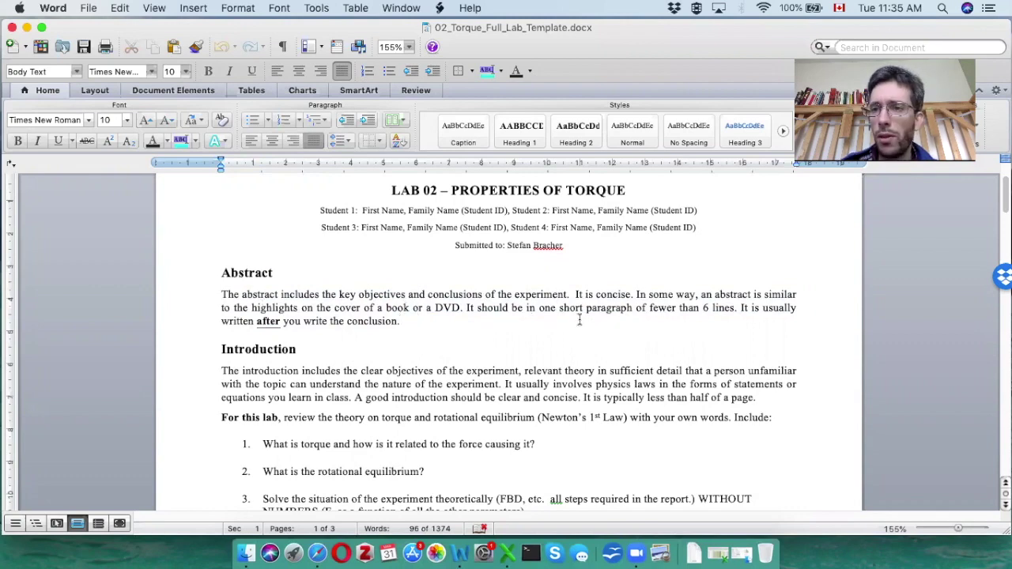
- Read the Introduction instructions, highlighting question 1 about torque and its causing force and question 2 about rotational equilibrium
{"action": "scroll", "coordinate": [475, 327], "scroll_direction": "down", "scroll_amount": 2}
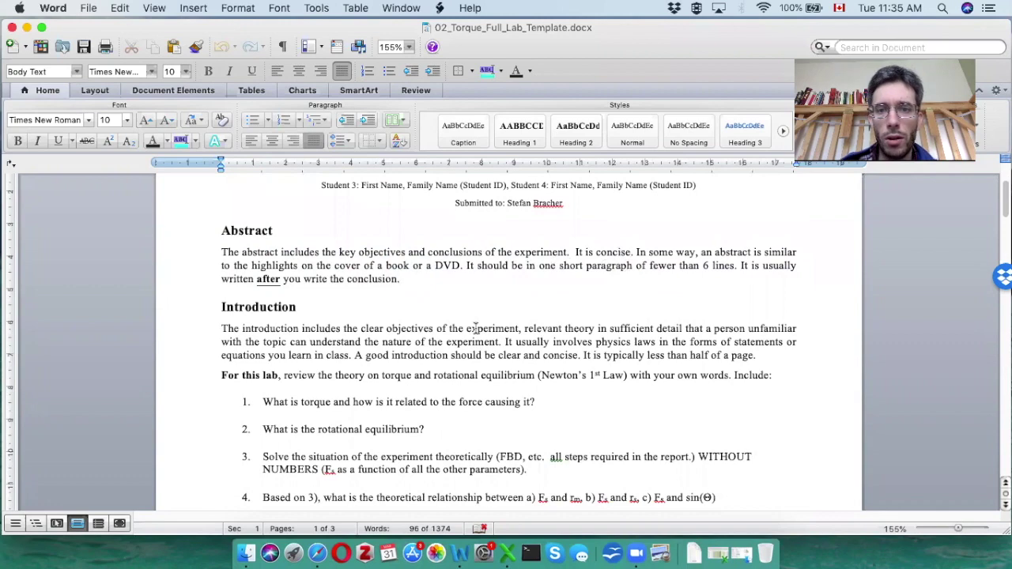
{"action": "scroll", "coordinate": [475, 327], "scroll_direction": "down", "scroll_amount": 5}
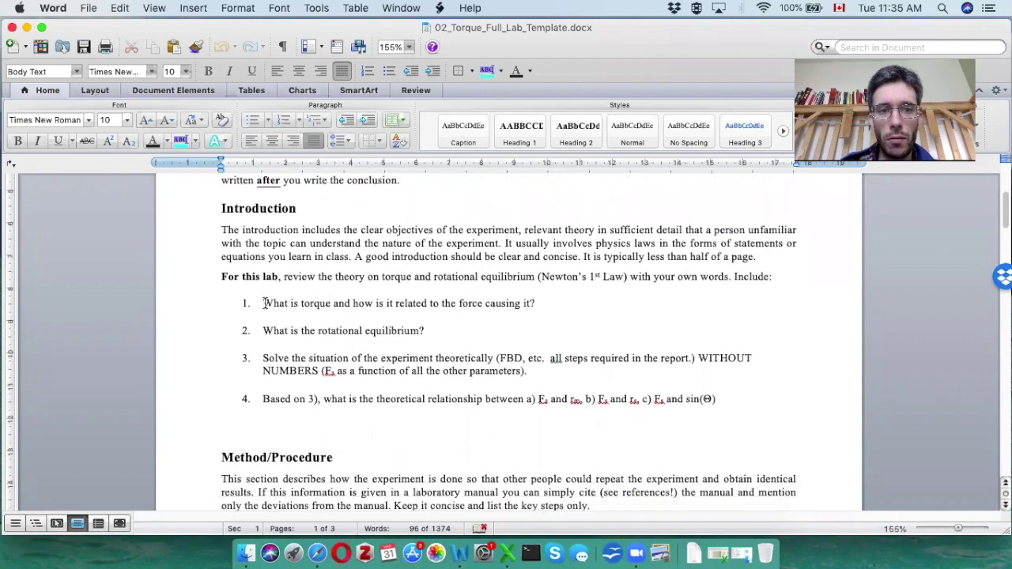
{"action": "left_click_drag", "start_coordinate": [261, 303], "coordinate": [538, 305]}
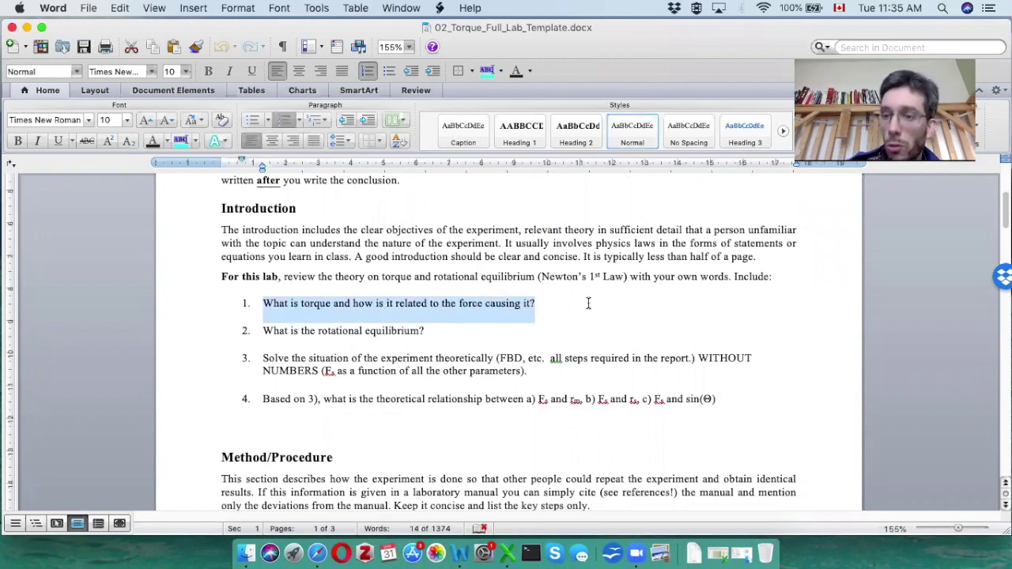
{"action": "left_click_drag", "start_coordinate": [441, 303], "coordinate": [530, 304]}
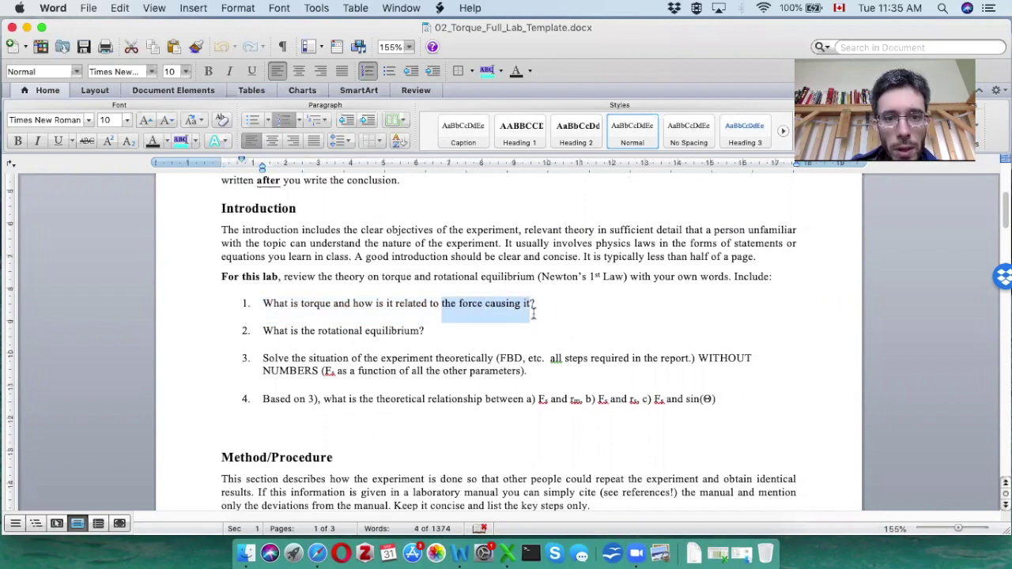
{"action": "left_click_drag", "start_coordinate": [263, 329], "coordinate": [449, 337]}
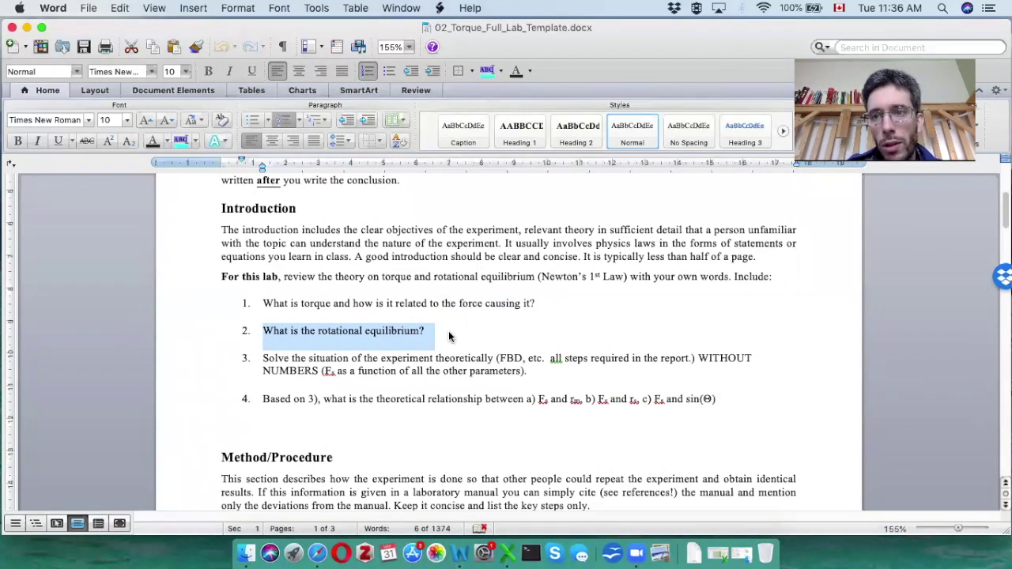
- Switch to Safari and view the Pwiki video list and the "Introduction to Rotational Equilibrium" video page
{"action": "key", "text": "super+Tab"}
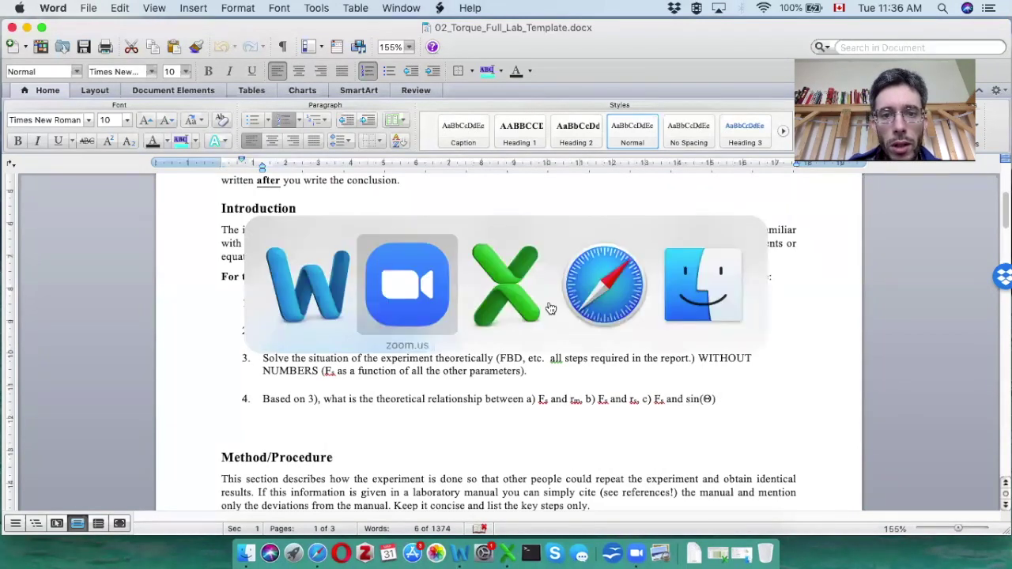
{"action": "key", "text": "super+Tab"}
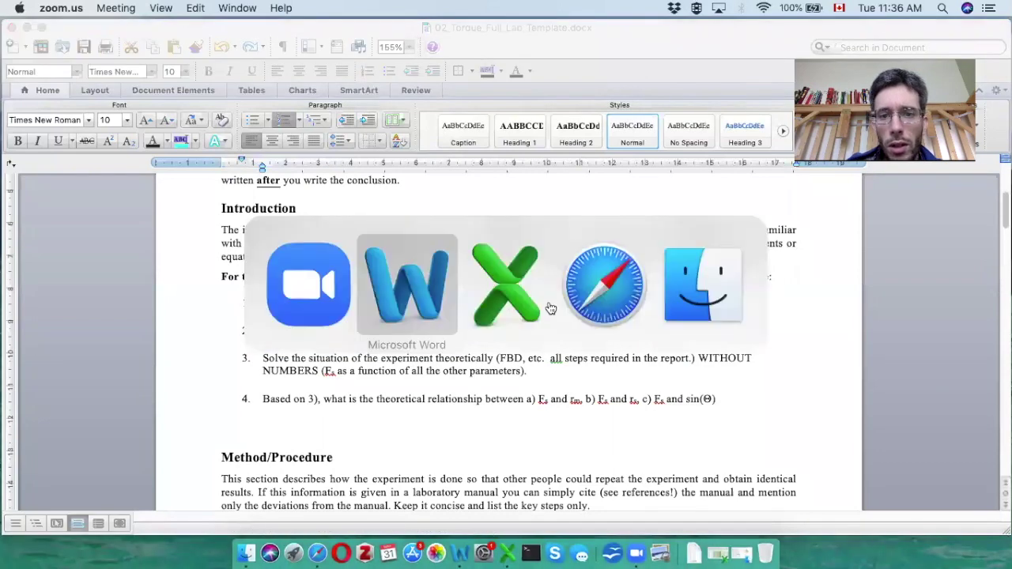
{"action": "key", "text": "super+Tab"}
{"action": "key", "text": "super+Tab"}
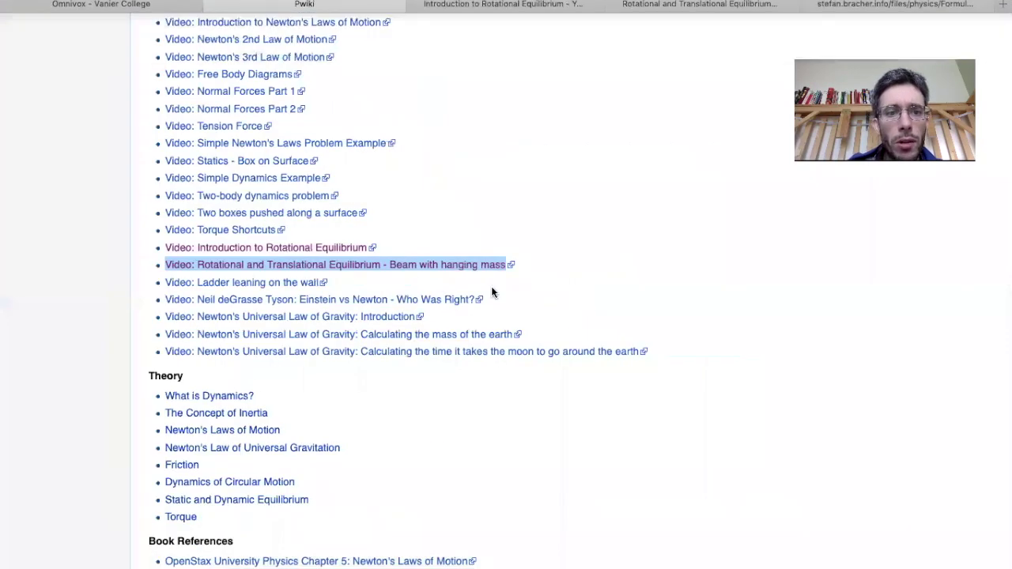
{"action": "left_click", "coordinate": [583, 244]}
{"action": "left_click", "coordinate": [453, 30]}
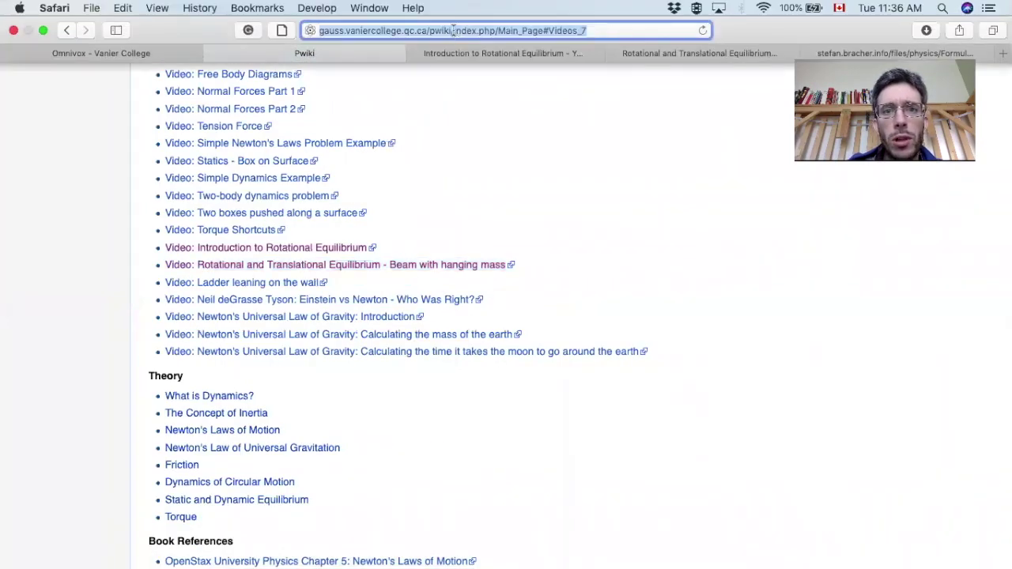
{"action": "left_click", "coordinate": [813, 296]}
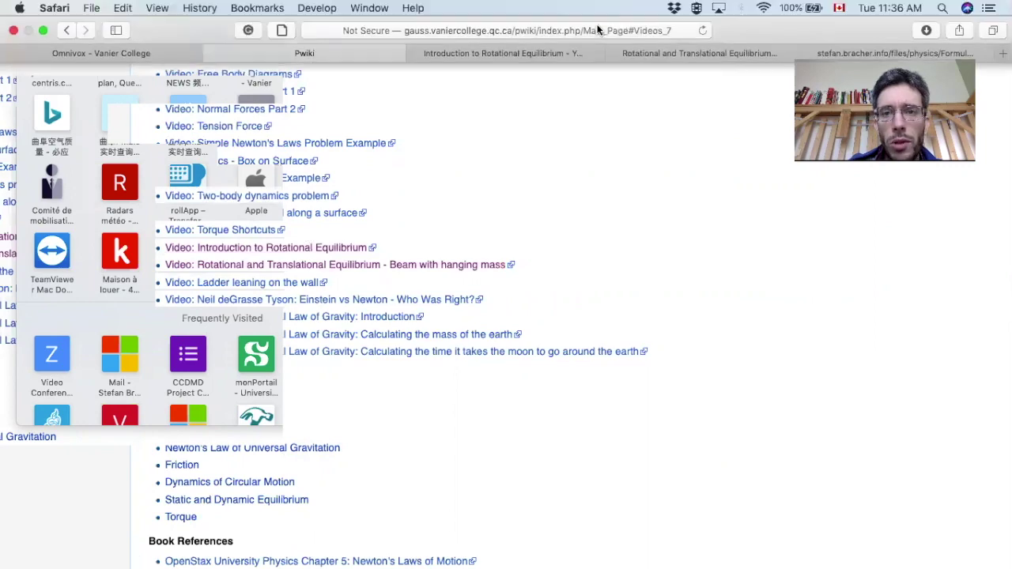
{"action": "left_click", "coordinate": [547, 54]}
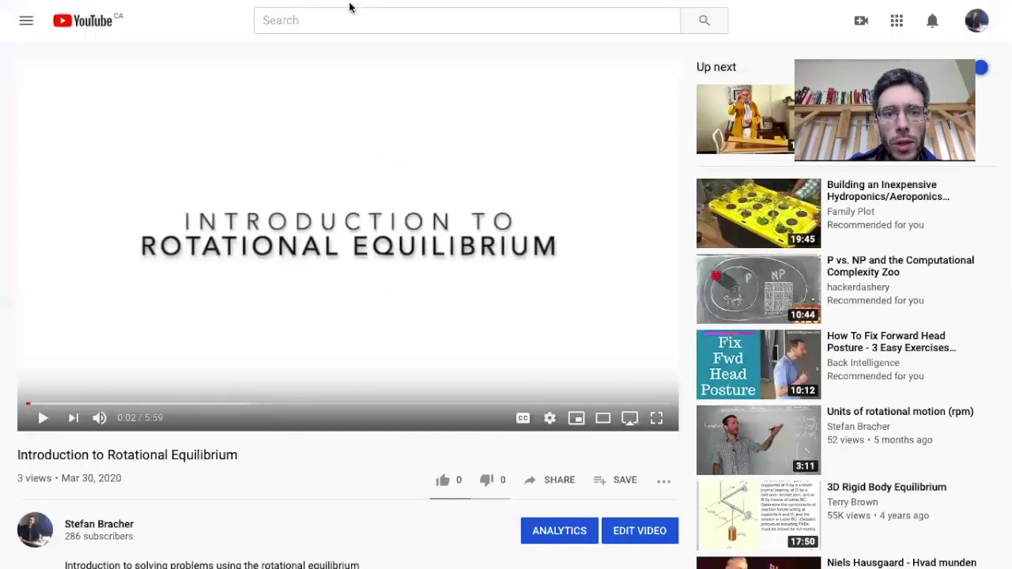
{"action": "left_click", "coordinate": [315, 53]}
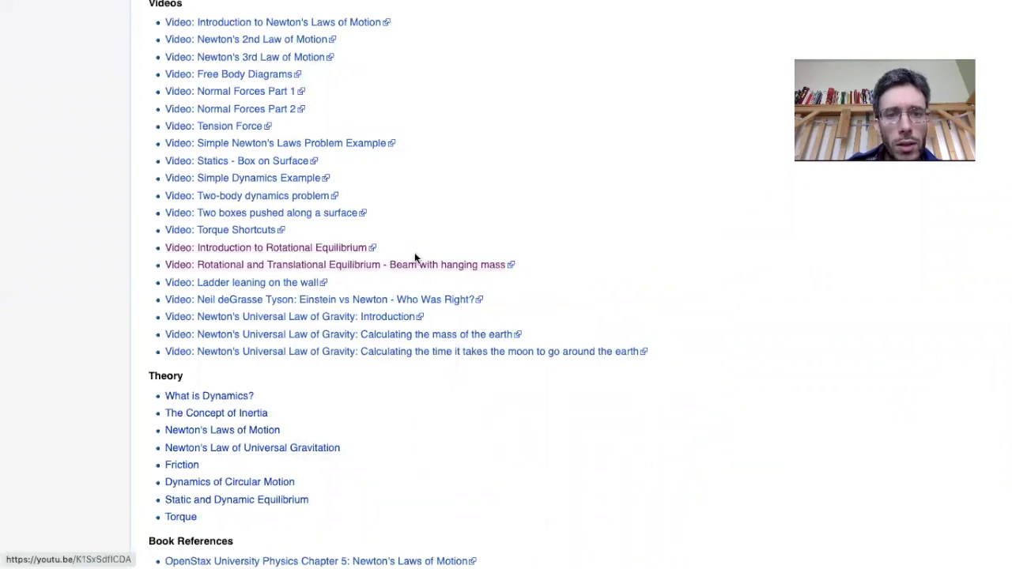
- Return to the Word template and examine question 3 on solving the experiment theoretically, highlighting its FBD requirement
{"action": "key", "text": "ctrl+Left"}
{"action": "key", "text": "super+Tab"}
{"action": "key", "text": "super+Tab"}
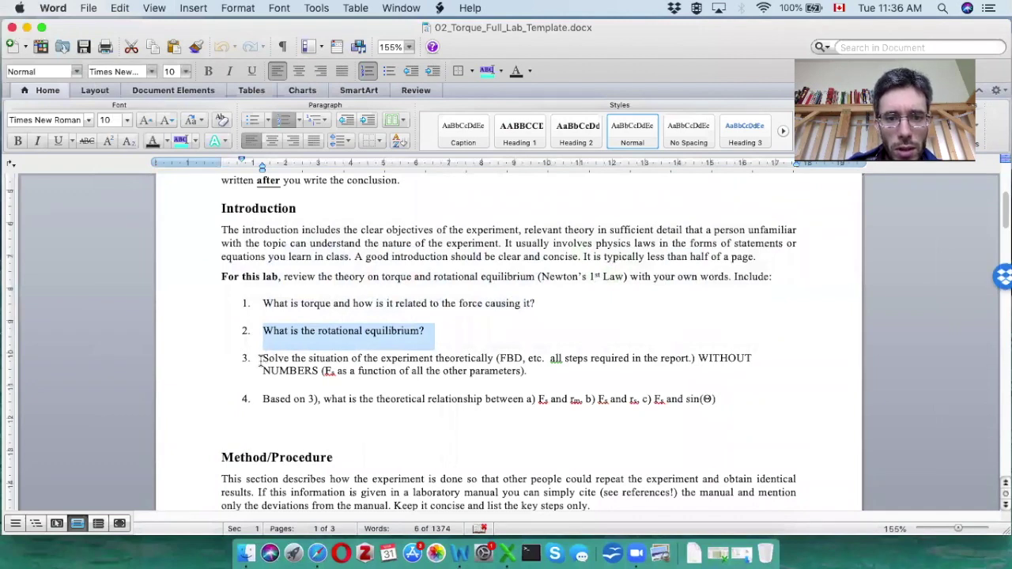
{"action": "left_click_drag", "start_coordinate": [260, 358], "coordinate": [565, 369]}
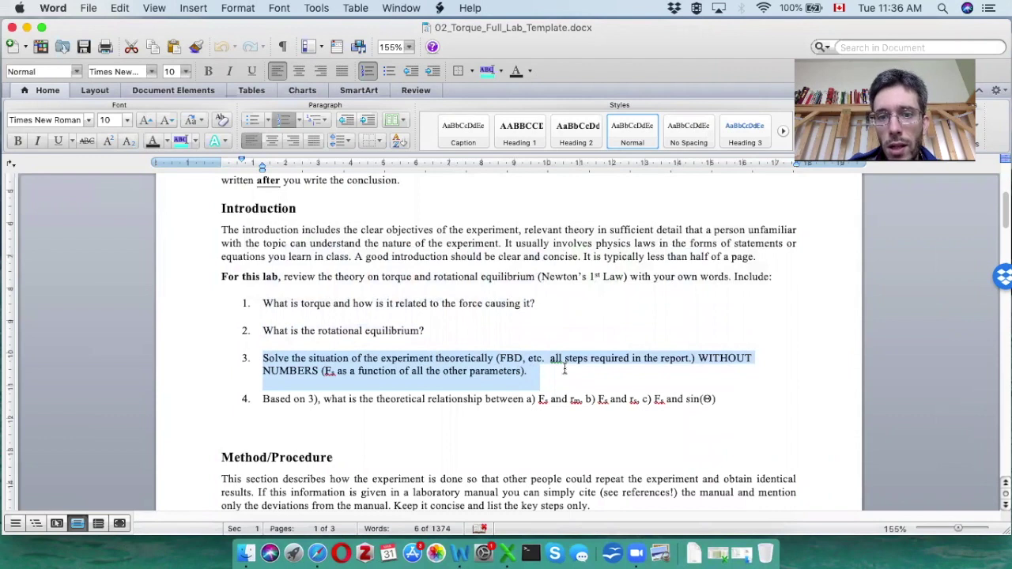
{"action": "mouse_move", "coordinate": [558, 369]}
{"action": "left_mouse_down"}
{"action": "mouse_move", "coordinate": [501, 358]}
{"action": "mouse_move", "coordinate": [548, 358]}
{"action": "left_mouse_up"}
{"action": "left_click", "coordinate": [502, 358]}
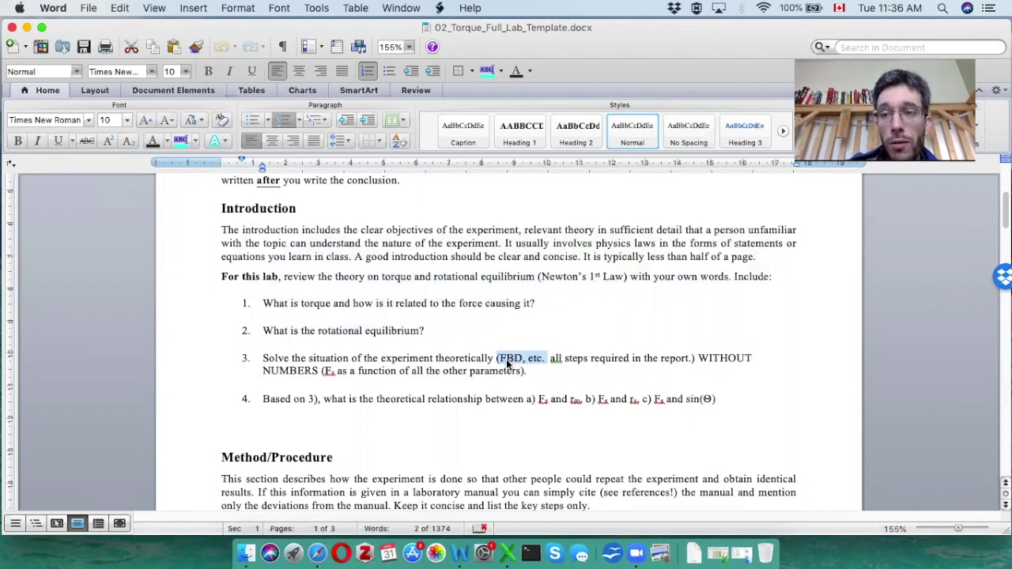
{"action": "left_click", "coordinate": [498, 358]}
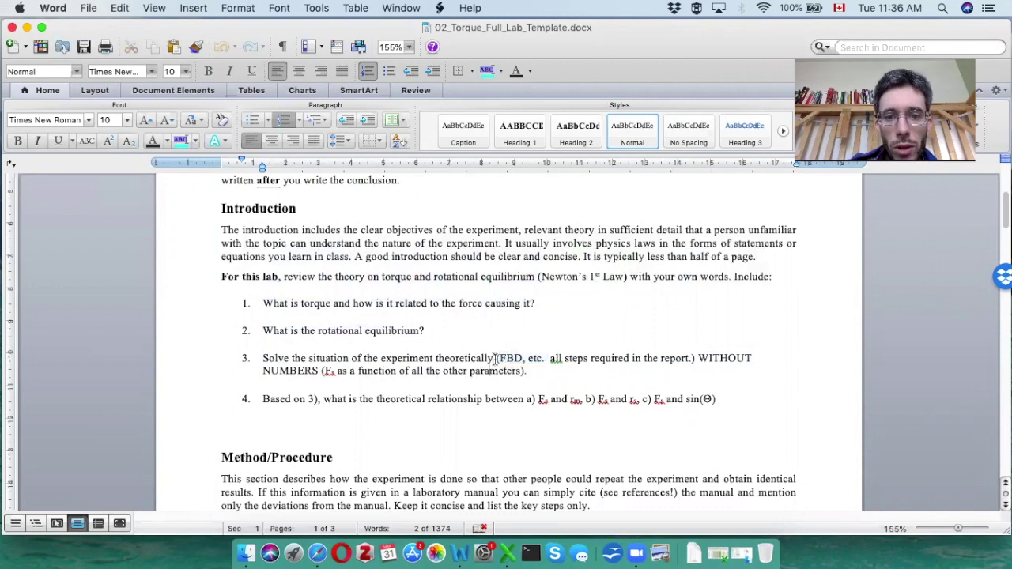
{"action": "left_click_drag", "start_coordinate": [498, 357], "coordinate": [522, 357]}
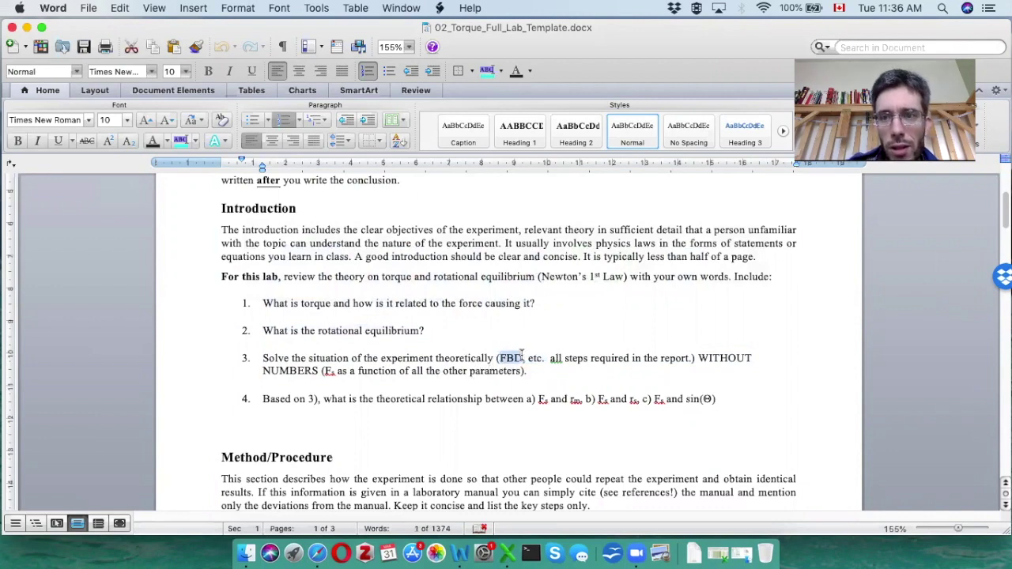
- Switch to Safari and examine the Introduction to Rotational Equilibrium video and the free-body diagram in the "Beam with hanging mass" video
{"action": "key", "text": "super+Tab"}
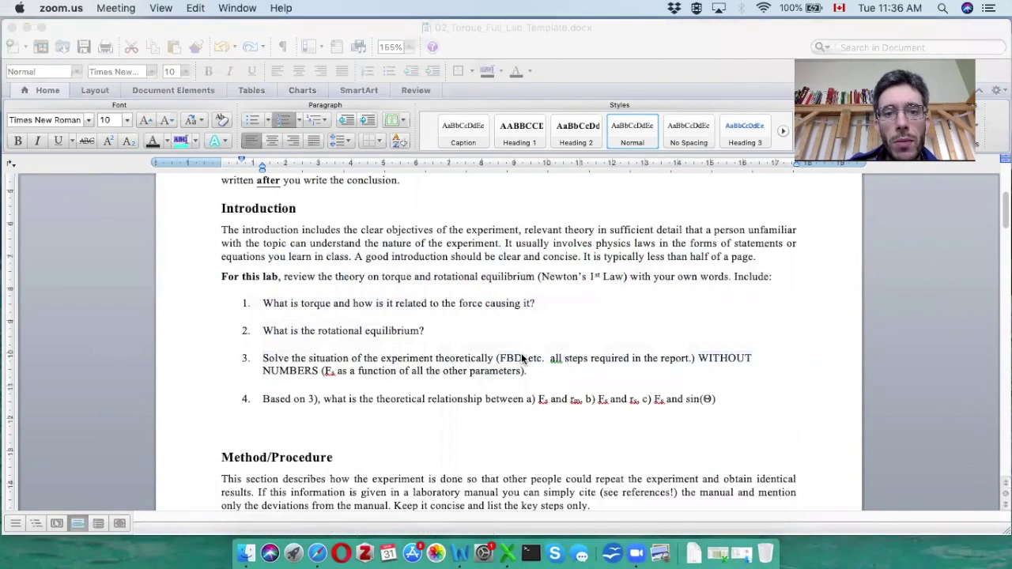
{"action": "key", "text": "super+Tab"}
{"action": "key", "text": "super+Tab"}
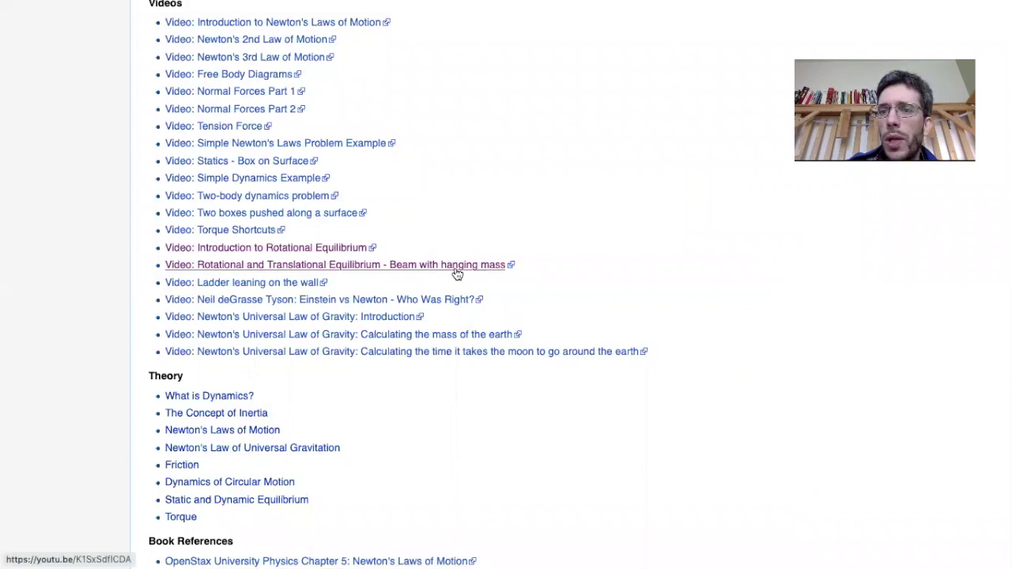
{"action": "mouse_move", "coordinate": [543, 6]}
{"action": "left_click", "coordinate": [557, 53]}
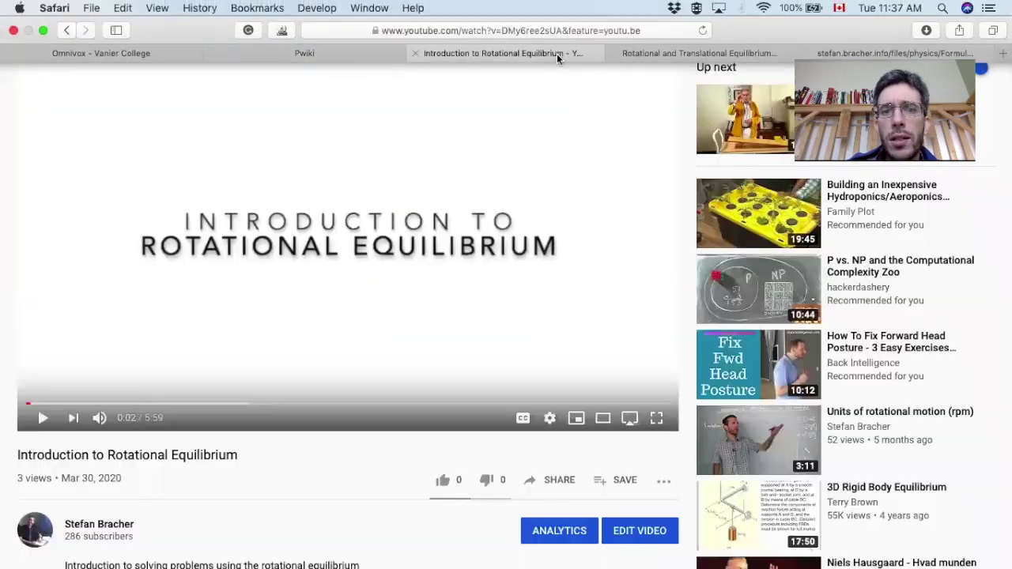
{"action": "left_click", "coordinate": [670, 52]}
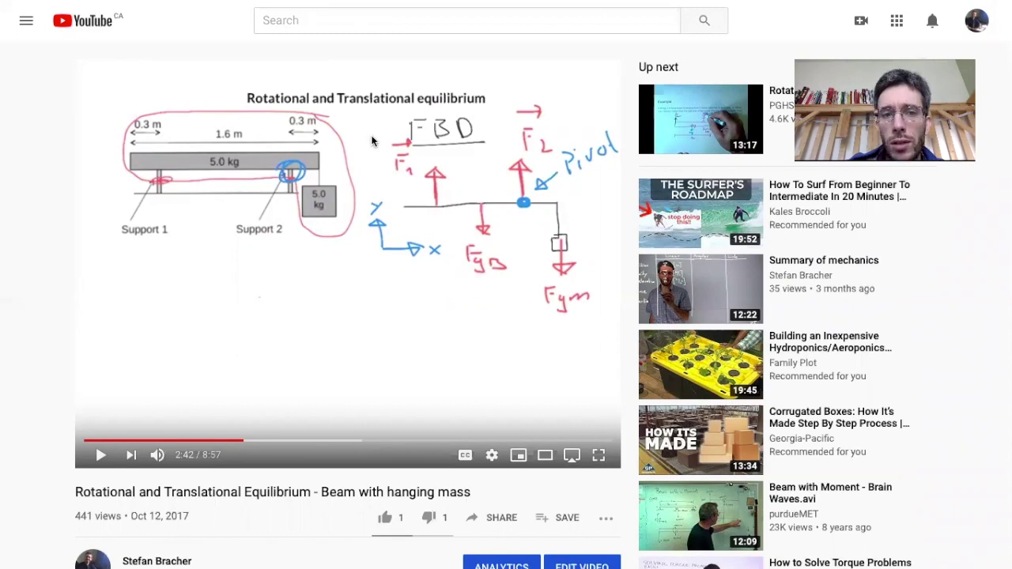
{"action": "mouse_move", "coordinate": [562, 4]}
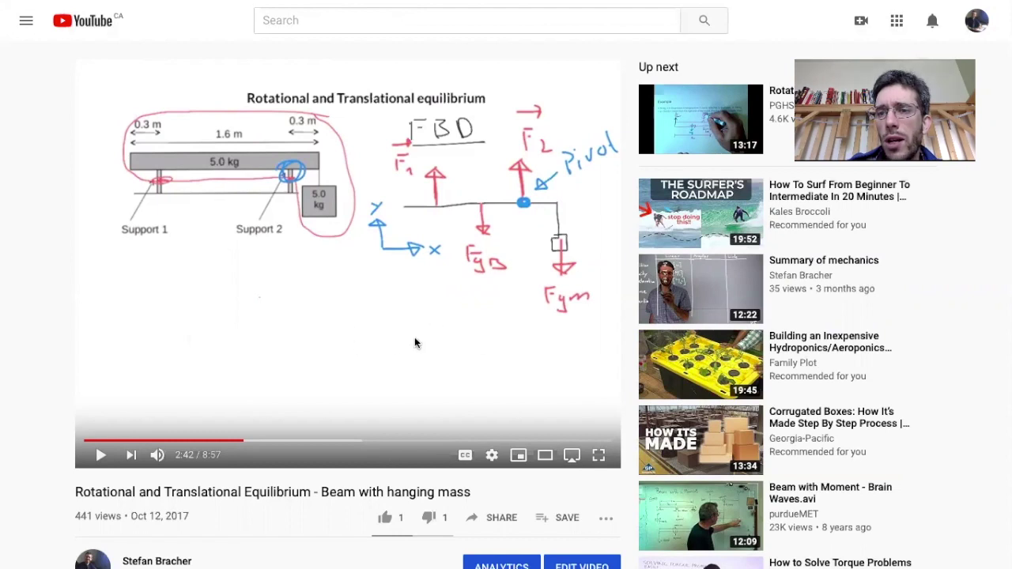
{"action": "mouse_move", "coordinate": [468, 5]}
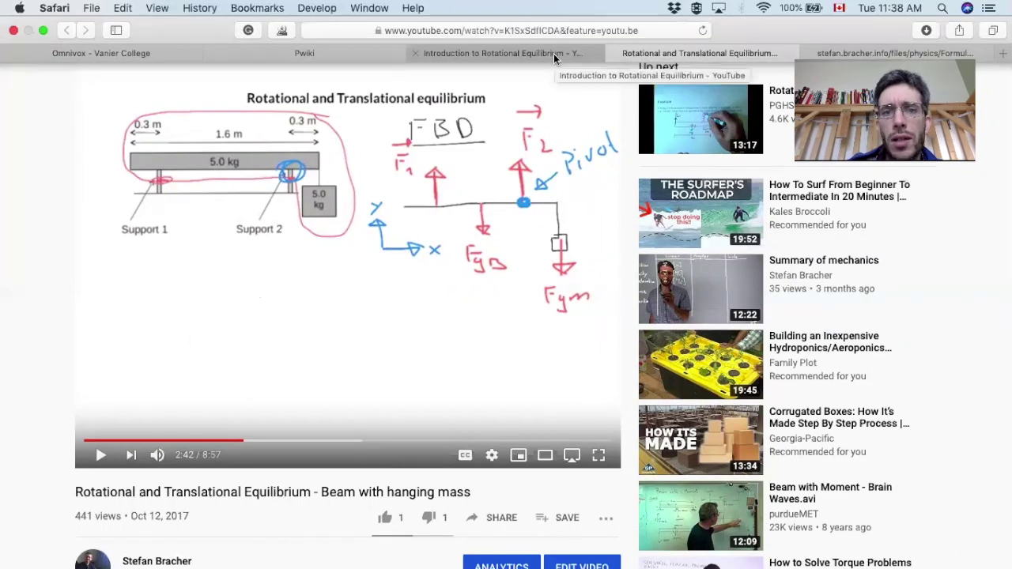
- Return to the Word template and review question 3's "function of all the other parameters" wording and question 4 on the theoretical relationships
{"action": "key", "text": "super+Tab"}
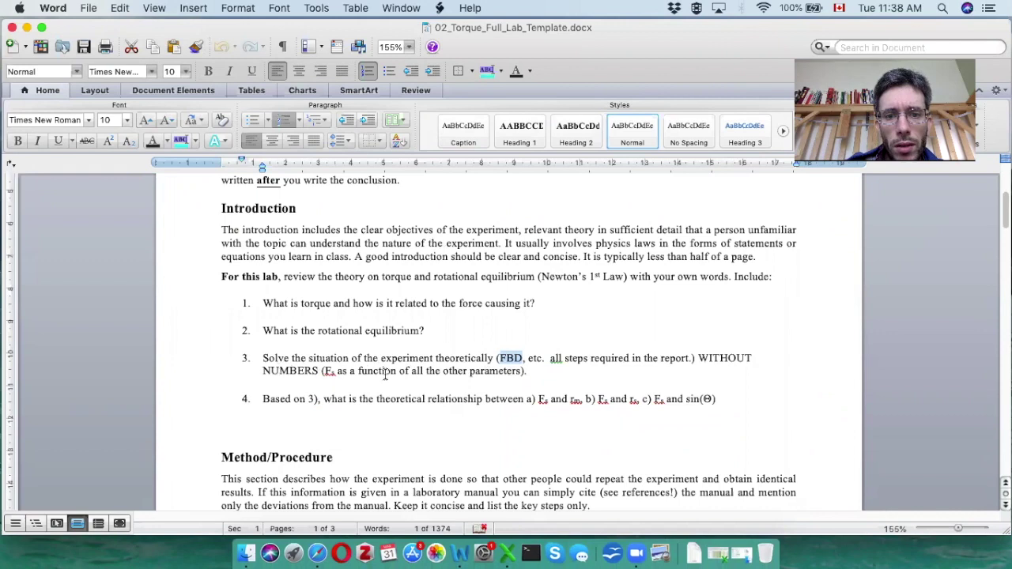
{"action": "left_click_drag", "start_coordinate": [385, 377], "coordinate": [509, 378]}
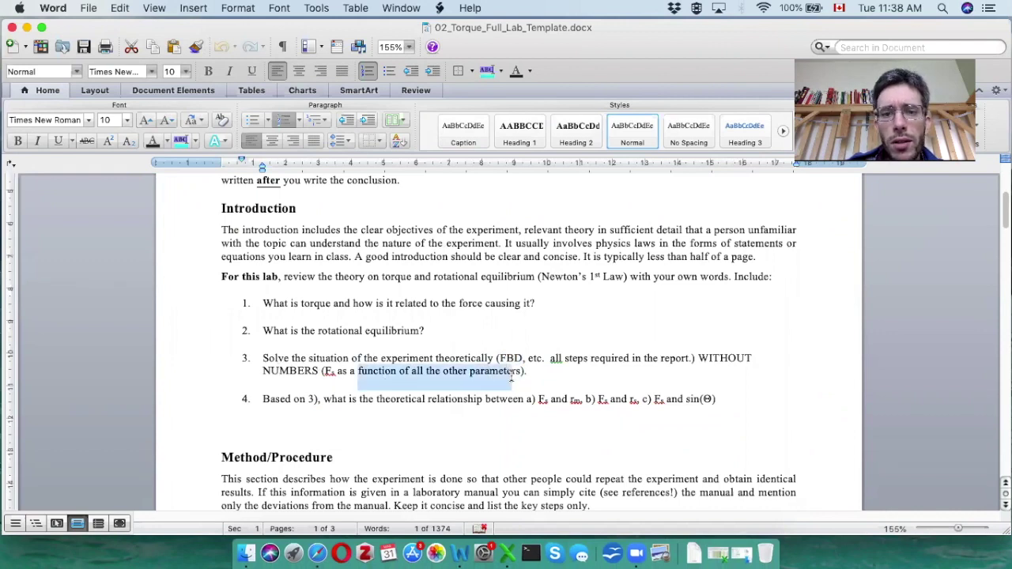
{"action": "left_click_drag", "start_coordinate": [512, 380], "coordinate": [520, 379]}
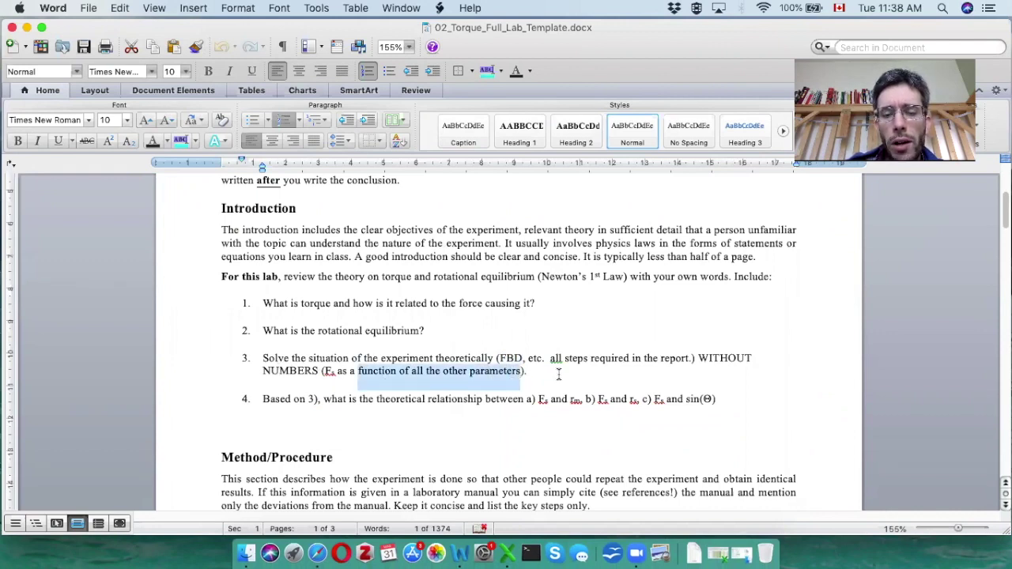
{"action": "scroll", "coordinate": [529, 385], "scroll_direction": "down", "scroll_amount": 4}
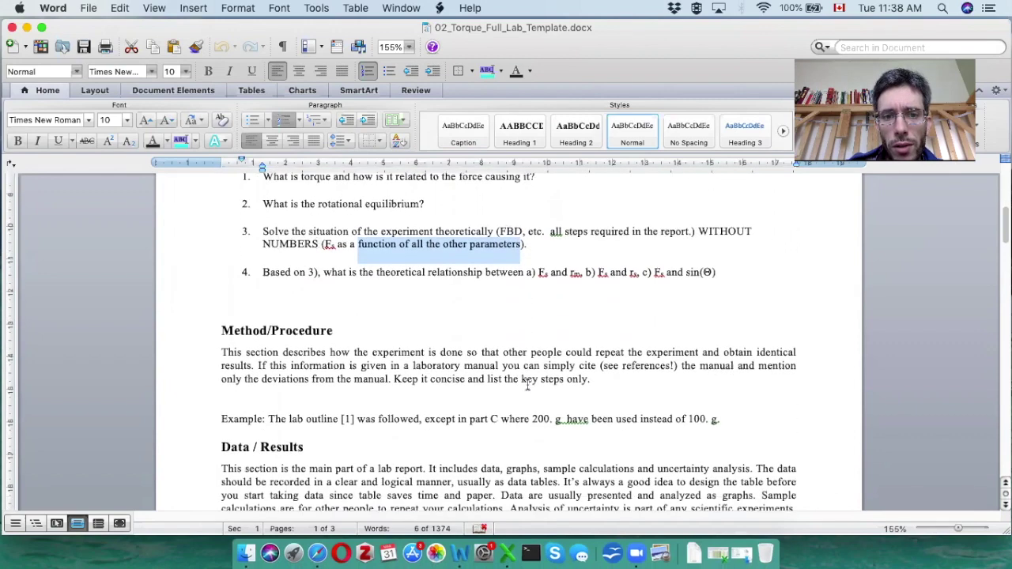
{"action": "left_click_drag", "start_coordinate": [260, 271], "coordinate": [579, 268]}
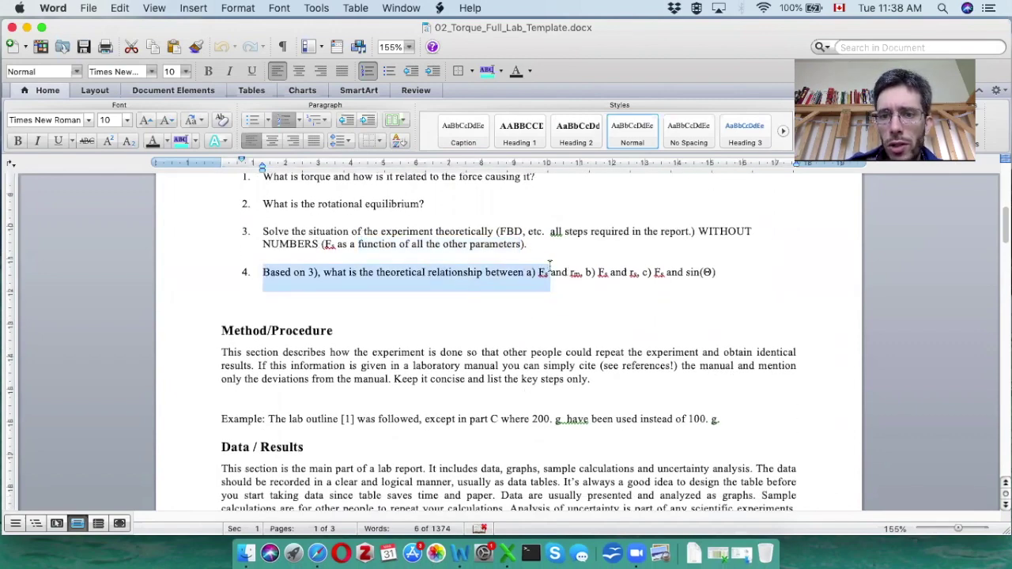
{"action": "left_click", "coordinate": [543, 269]}
{"action": "mouse_move", "coordinate": [543, 271]}
{"action": "left_mouse_down"}
{"action": "mouse_move", "coordinate": [580, 272]}
{"action": "mouse_move", "coordinate": [545, 272]}
{"action": "left_mouse_up"}
- In question 4 part a), replace "and" between Fs and rm with "= 3*" so it reads Fs = 3*rm
{"action": "left_click", "coordinate": [567, 273]}
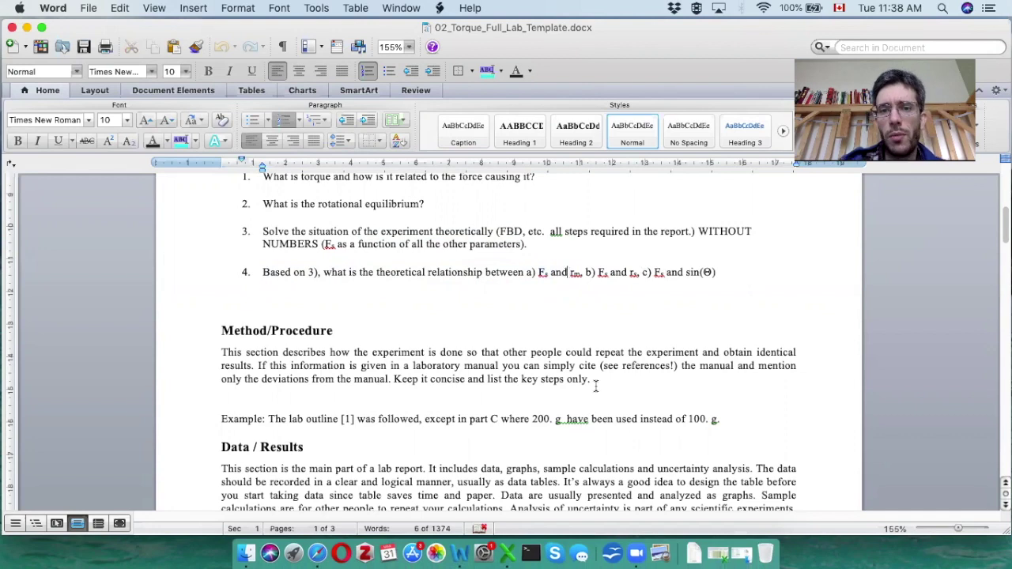
{"action": "key", "text": "BackSpace"}
{"action": "key", "text": "BackSpace"}
{"action": "key", "text": "BackSpace"}
{"action": "type", "text": "= "}
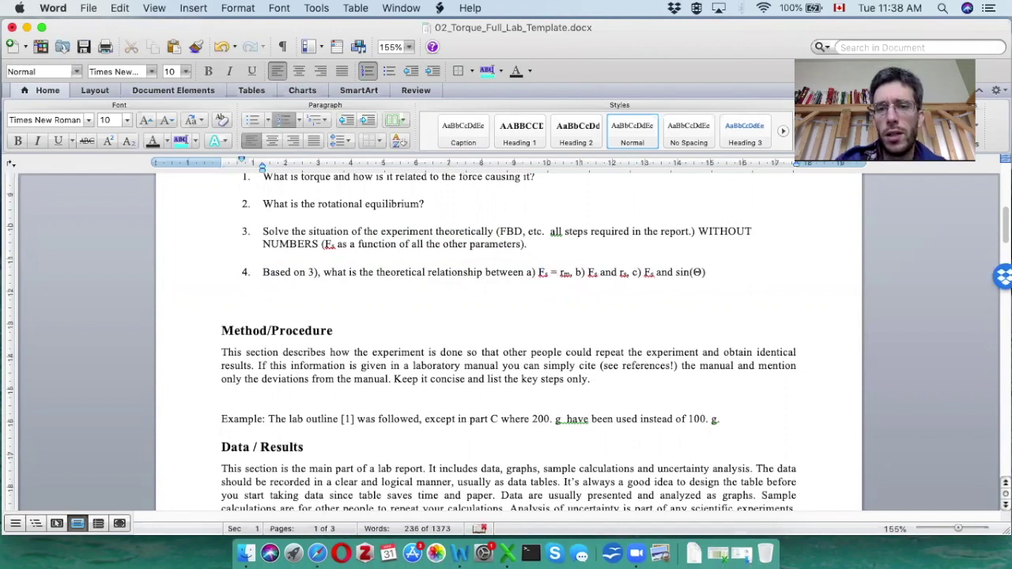
{"action": "type", "text": "3*"}
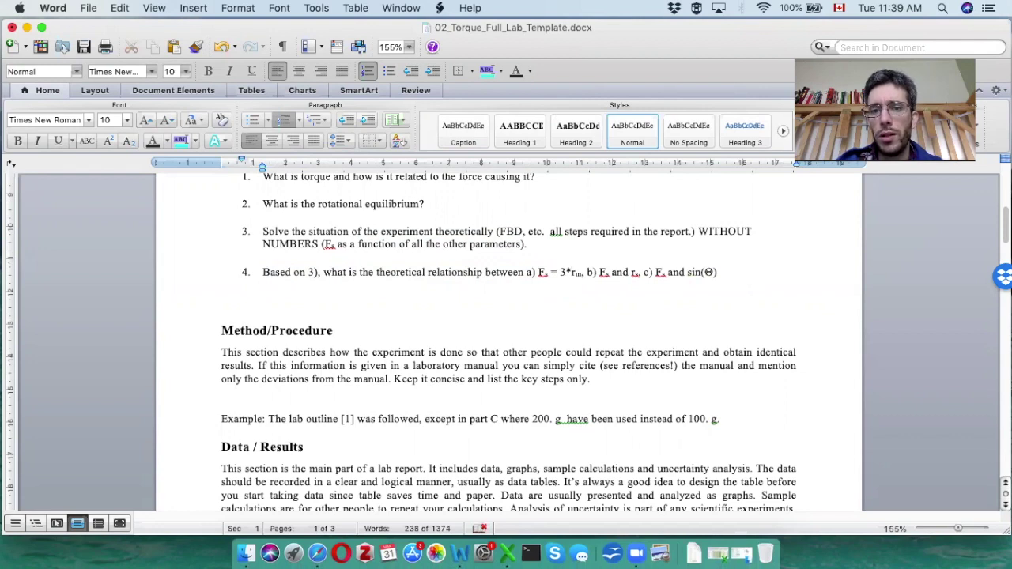
- Rewrite the example in question 4 part a) first as Fs = a*rm and finally as the inverse form Fs = a/rm
{"action": "key", "text": "Left"}
{"action": "key", "text": "BackSpace"}
{"action": "type", "text": "a"}
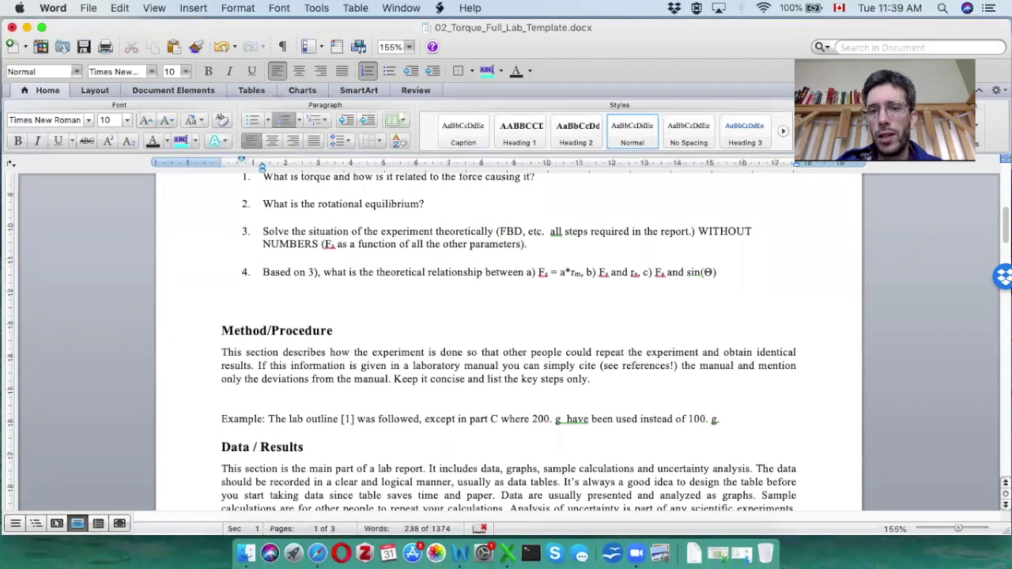
{"action": "key", "text": "Delete"}
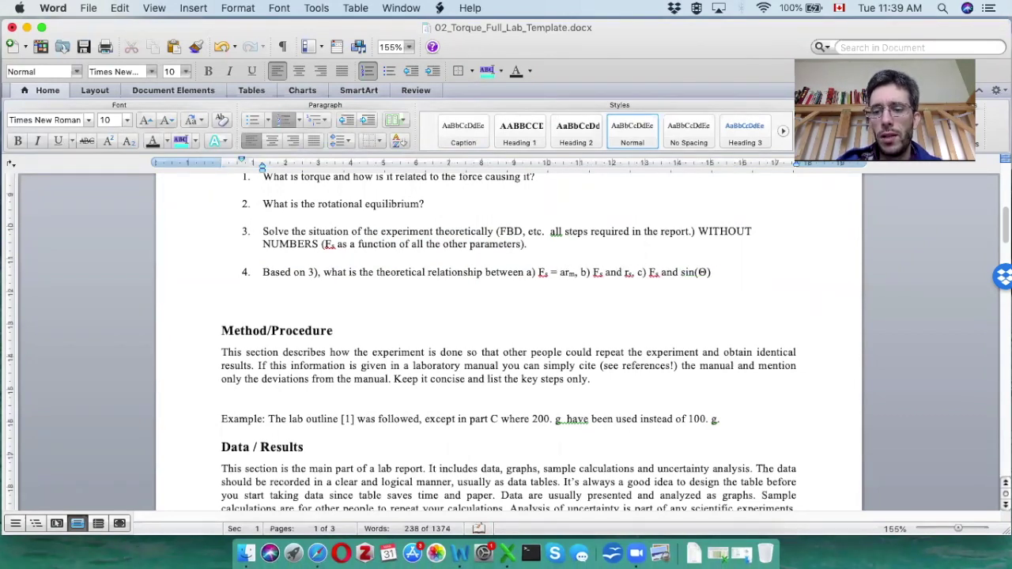
{"action": "type", "text": "/"}
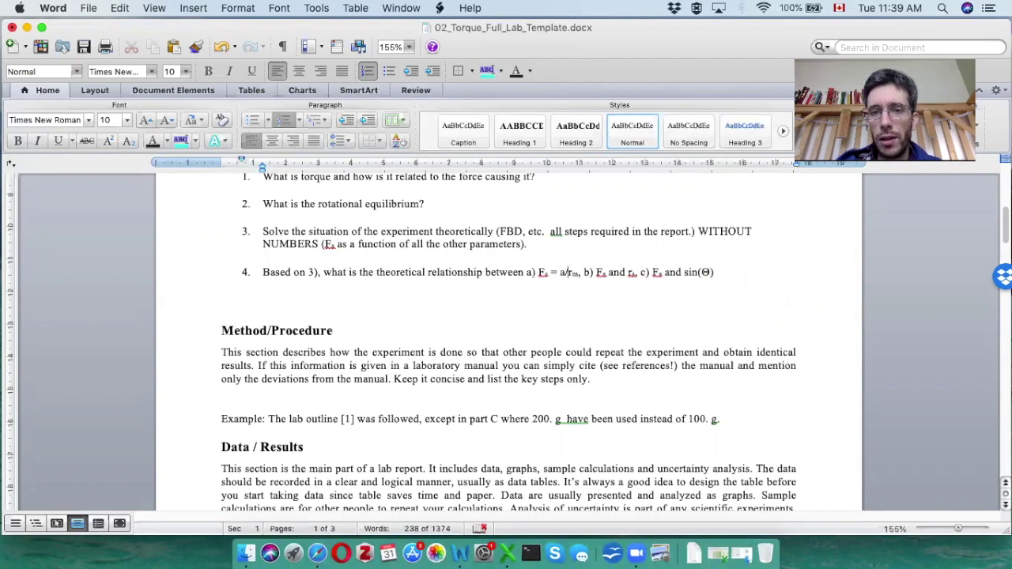
- Replace "a/" before rm in question 4 part a) with the original word "and"
{"action": "key", "text": "BackSpace"}
{"action": "key", "text": "BackSpace"}
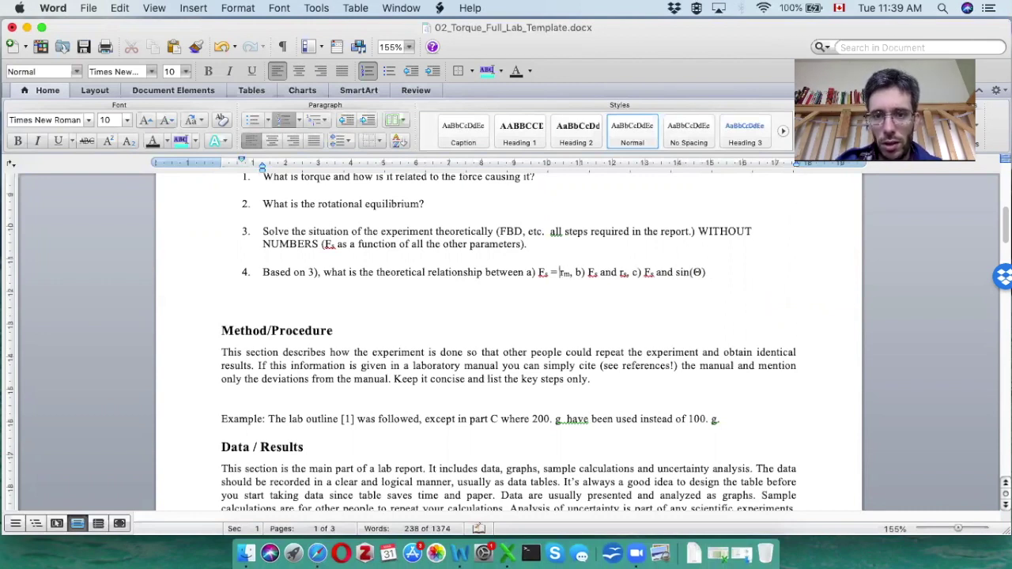
{"action": "type", "text": "and"}
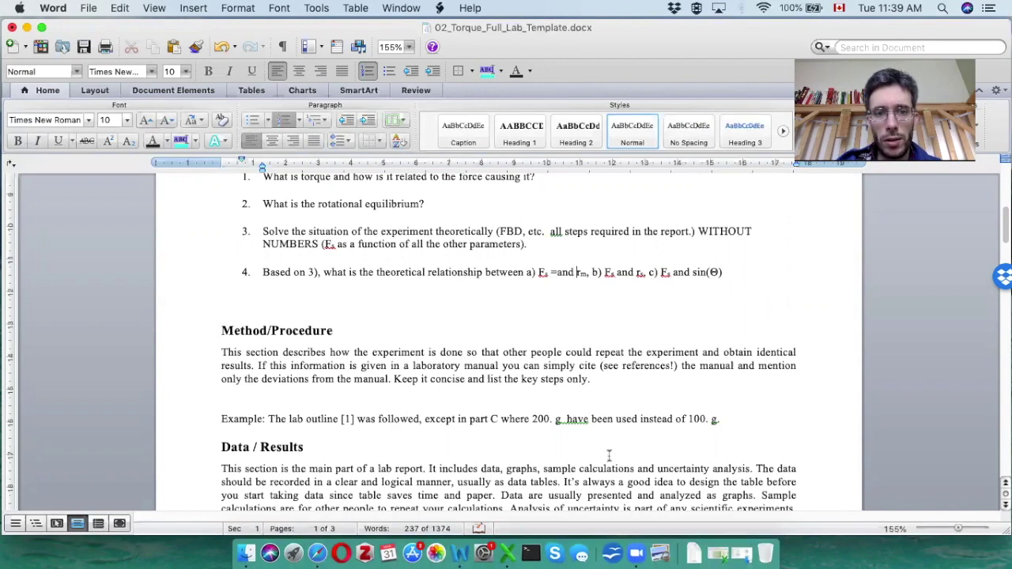
- Review the Method/Procedure section and highlight its example sentence about following the lab outline except in part C
{"action": "left_click", "coordinate": [504, 379]}
{"action": "scroll", "coordinate": [506, 380], "scroll_direction": "down", "scroll_amount": 5}
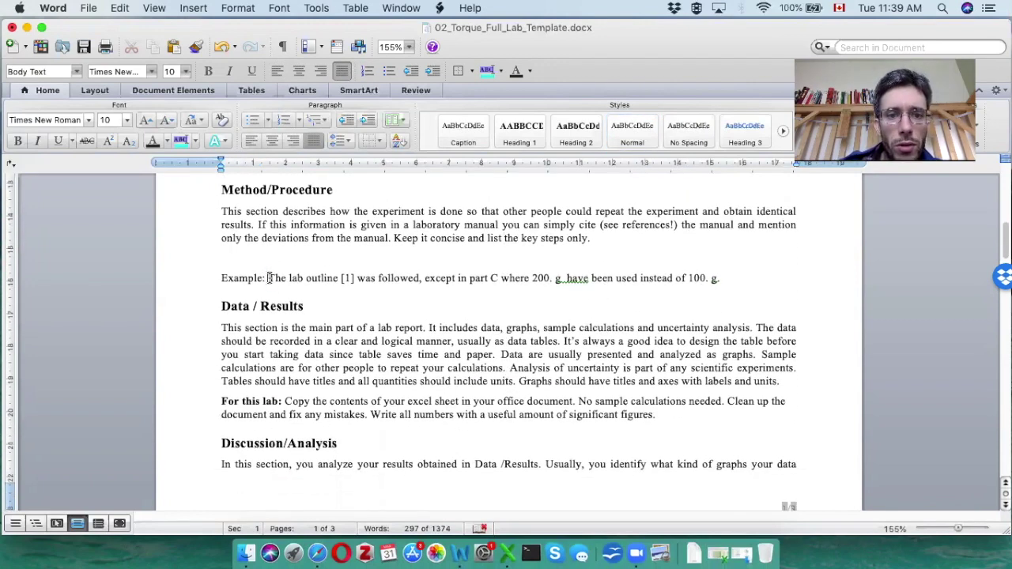
{"action": "left_click_drag", "start_coordinate": [268, 278], "coordinate": [737, 286]}
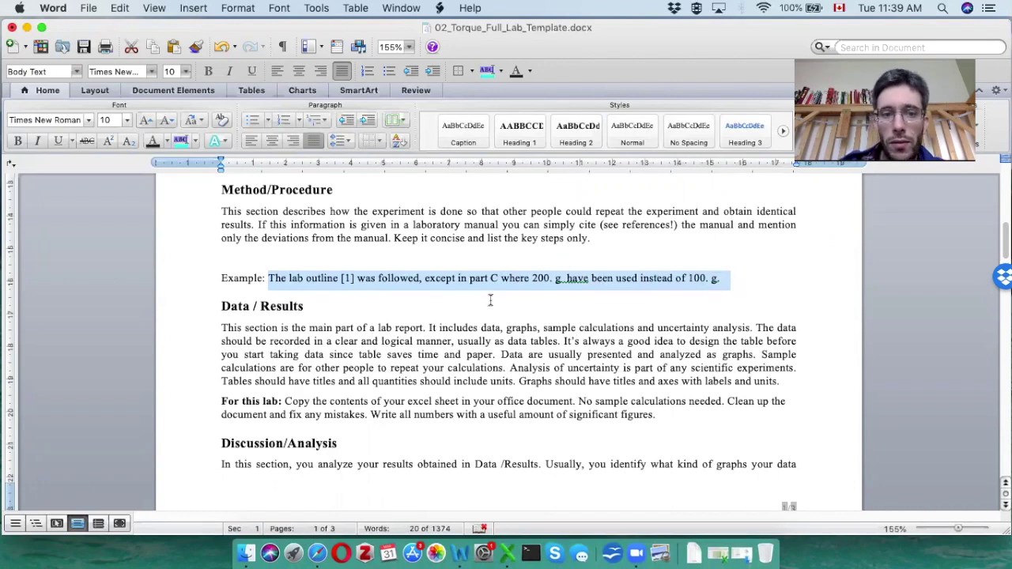
- Review the Data / Results section and highlight its "For this lab" instructions on copying the Excel sheet contents
{"action": "scroll", "coordinate": [474, 260], "scroll_direction": "down", "scroll_amount": 4}
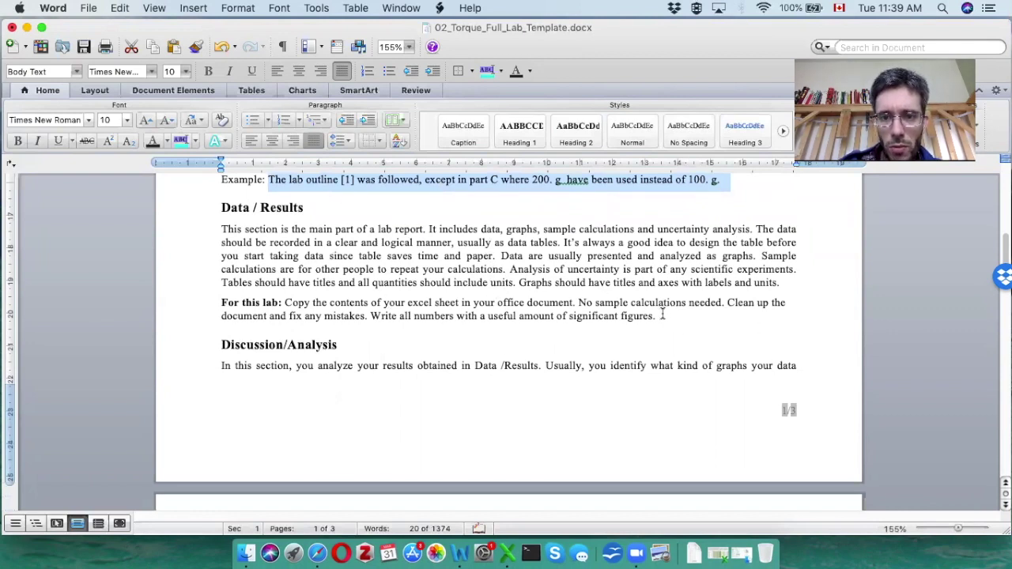
{"action": "left_click_drag", "start_coordinate": [658, 316], "coordinate": [364, 307]}
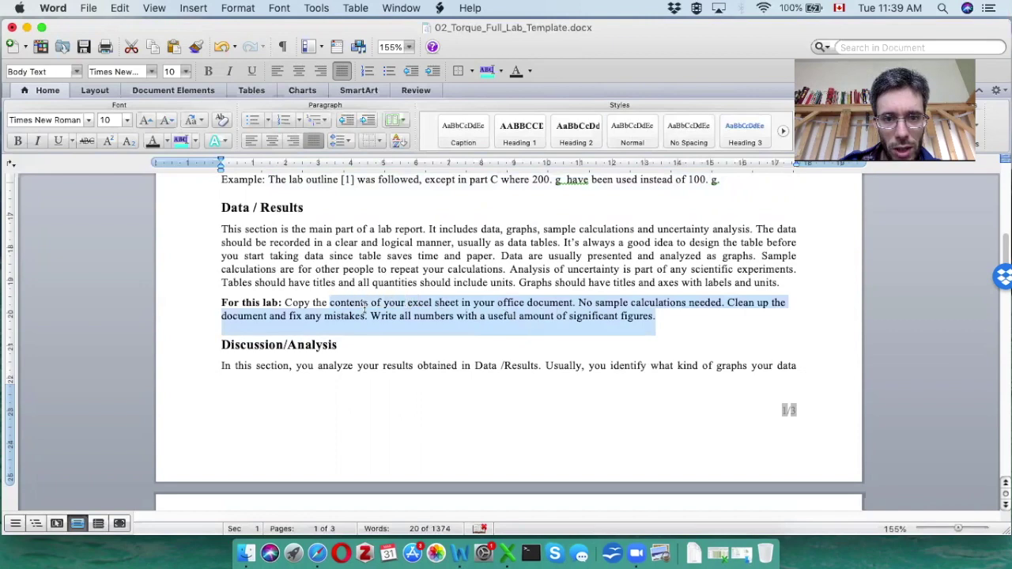
{"action": "scroll", "coordinate": [348, 311], "scroll_direction": "down", "scroll_amount": 4}
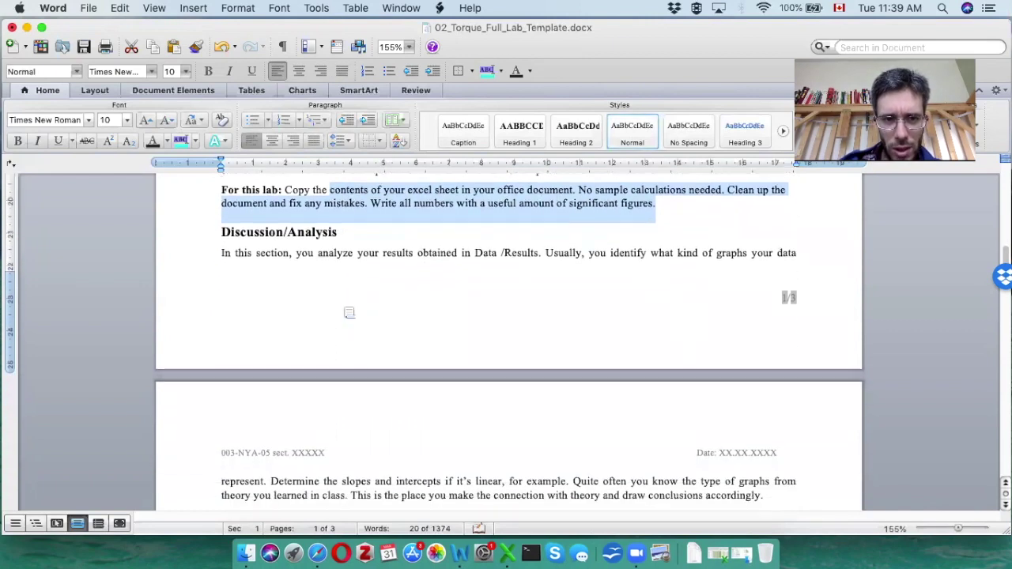
{"action": "scroll", "coordinate": [349, 312], "scroll_direction": "up", "scroll_amount": 4}
{"action": "left_click", "coordinate": [383, 304]}
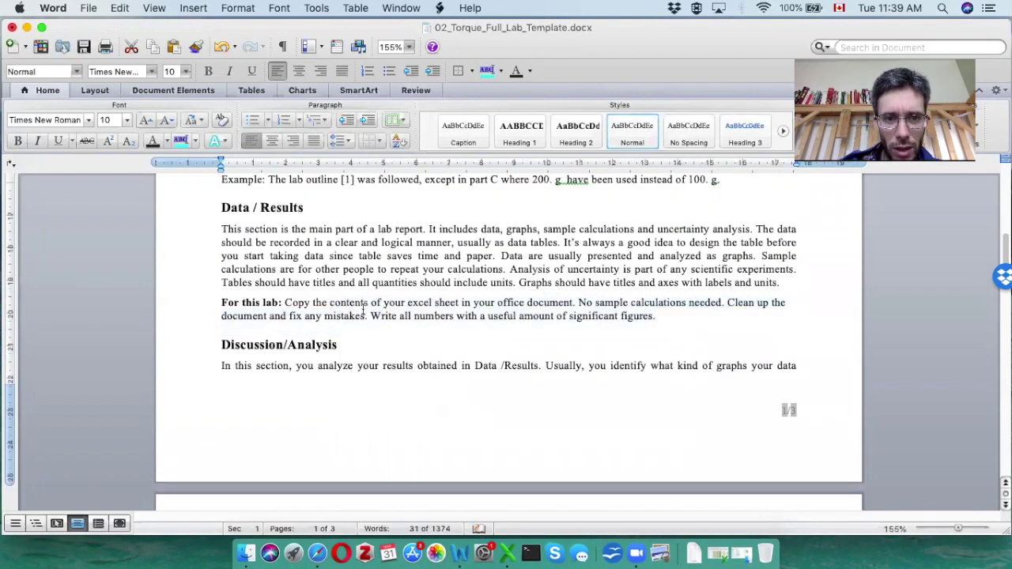
{"action": "left_click_drag", "start_coordinate": [286, 303], "coordinate": [670, 312]}
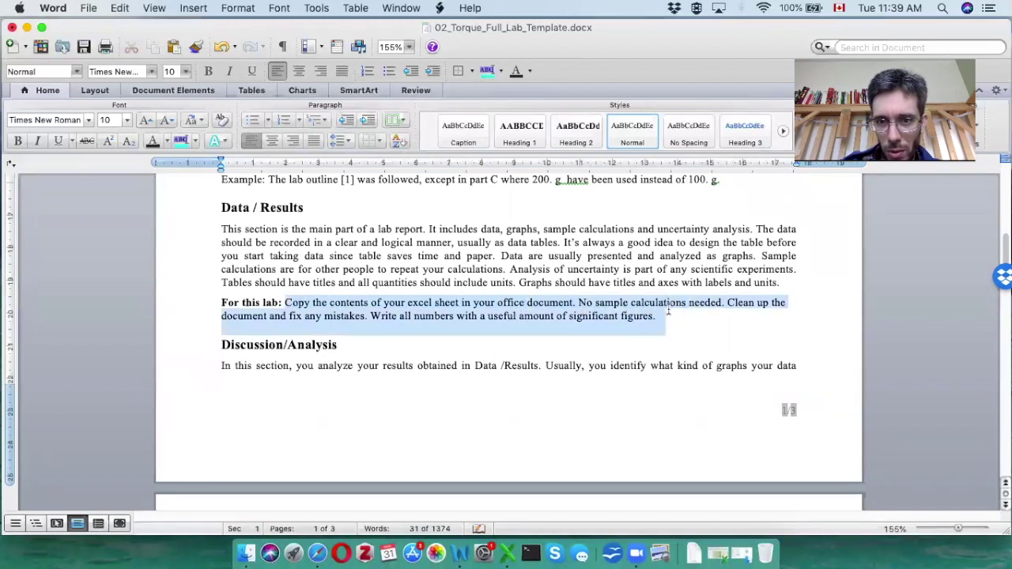
- Examine the Discussion/Analysis questions and highlight Part A's opening wording up to "direct proportional"
{"action": "scroll", "coordinate": [463, 340], "scroll_direction": "down", "scroll_amount": 5}
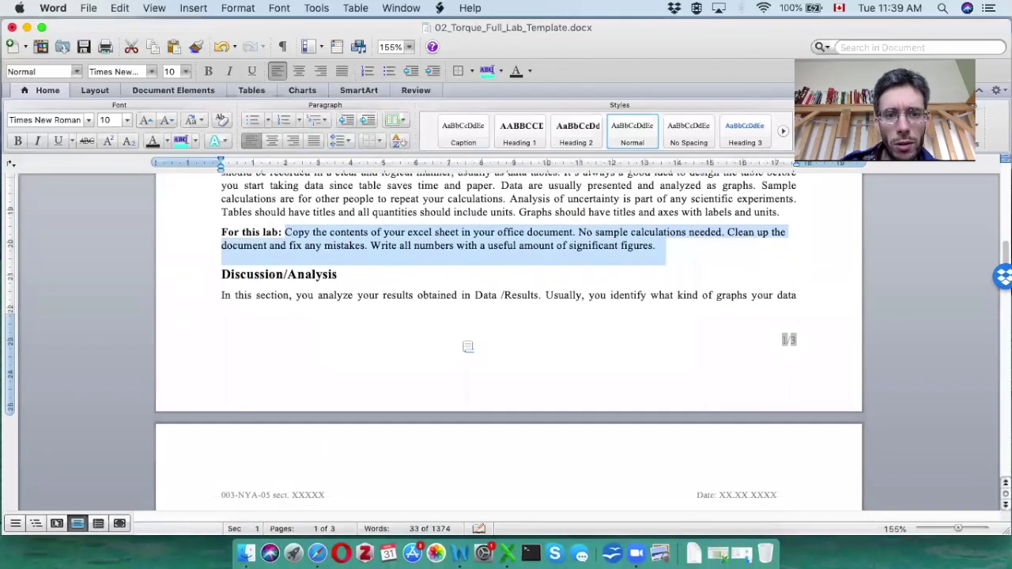
{"action": "scroll", "coordinate": [357, 264], "scroll_direction": "down", "scroll_amount": 1}
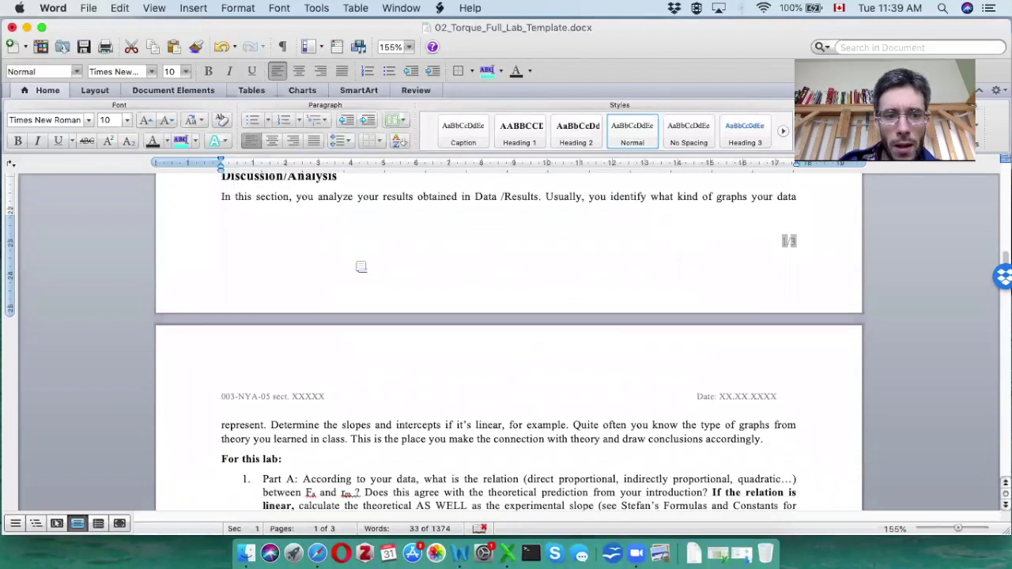
{"action": "scroll", "coordinate": [360, 265], "scroll_direction": "up", "scroll_amount": 2}
{"action": "scroll", "coordinate": [361, 267], "scroll_direction": "down", "scroll_amount": 2}
{"action": "scroll", "coordinate": [362, 266], "scroll_direction": "down", "scroll_amount": 6}
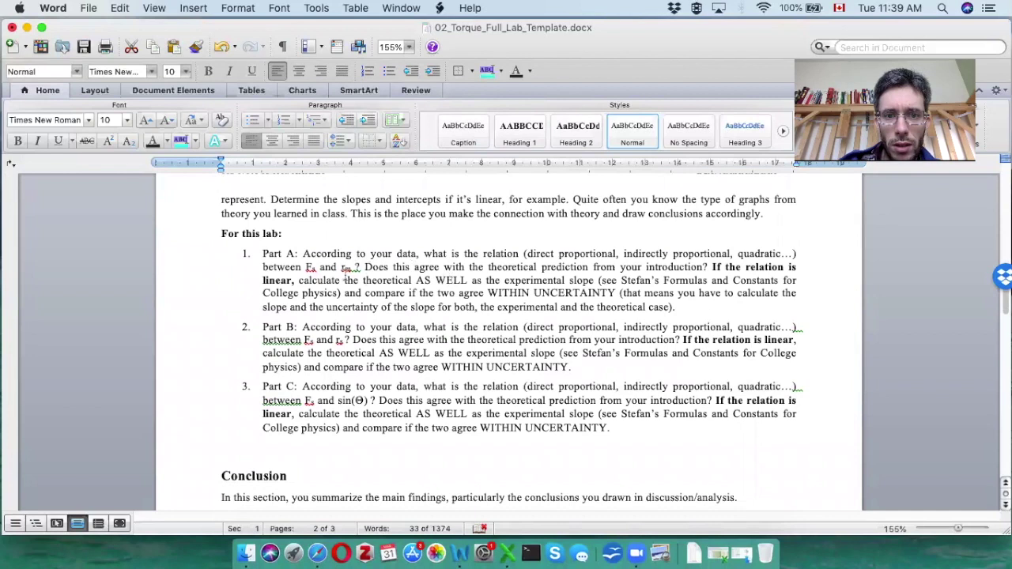
{"action": "left_click", "coordinate": [281, 256]}
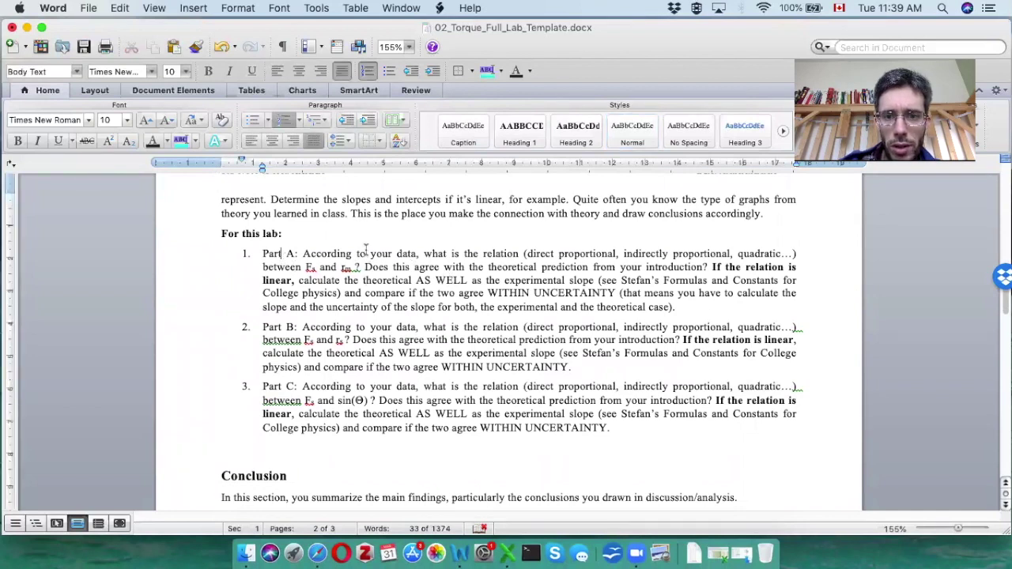
{"action": "left_click_drag", "start_coordinate": [302, 252], "coordinate": [622, 253]}
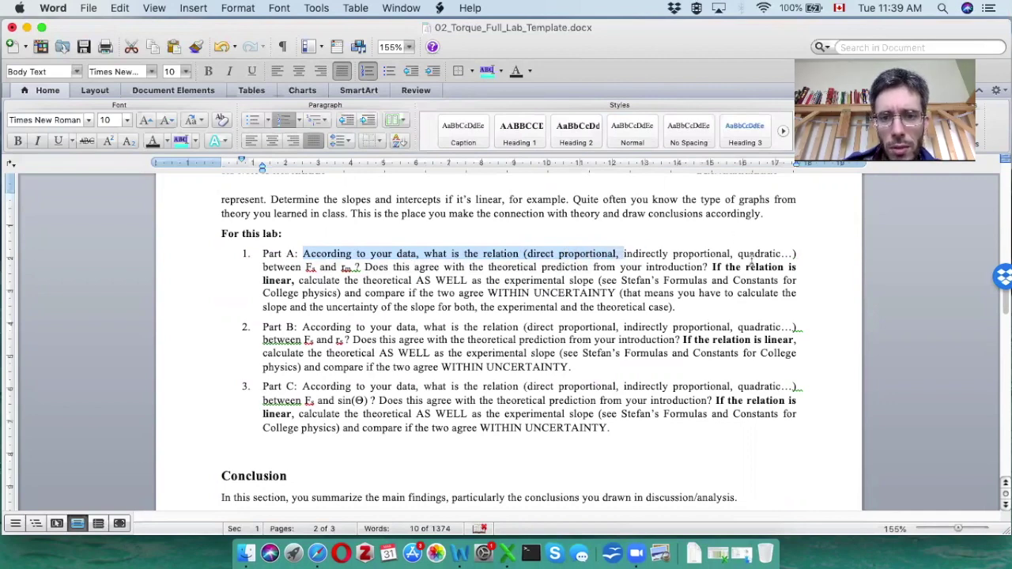
- Switch to the Excel workbook and compare the Fs vs. rm graph in PartA with the Fs vs. rs graph in PartB
{"action": "key", "text": "super+Tab"}
{"action": "key", "text": "super+Tab"}
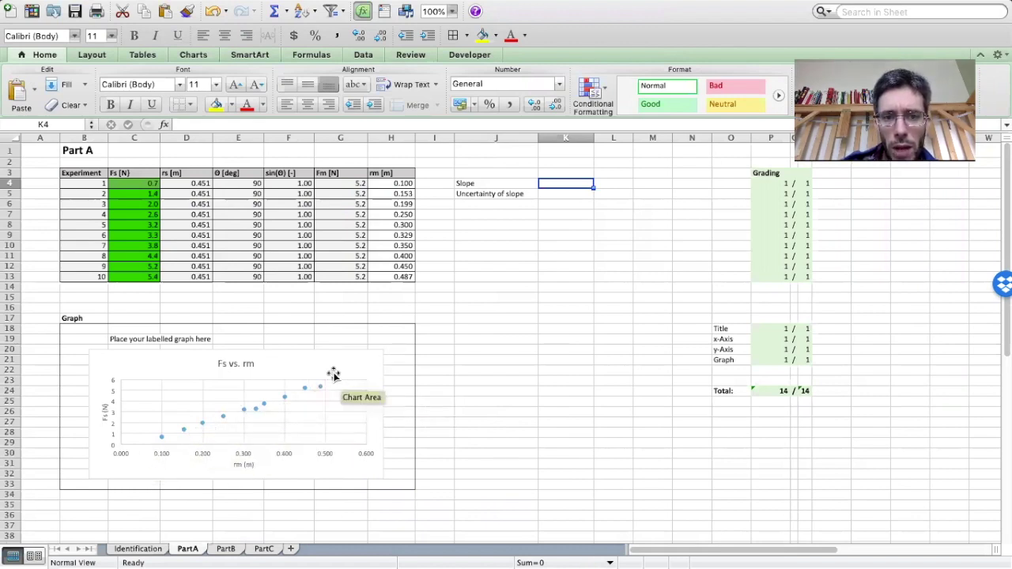
{"action": "left_click", "coordinate": [225, 550]}
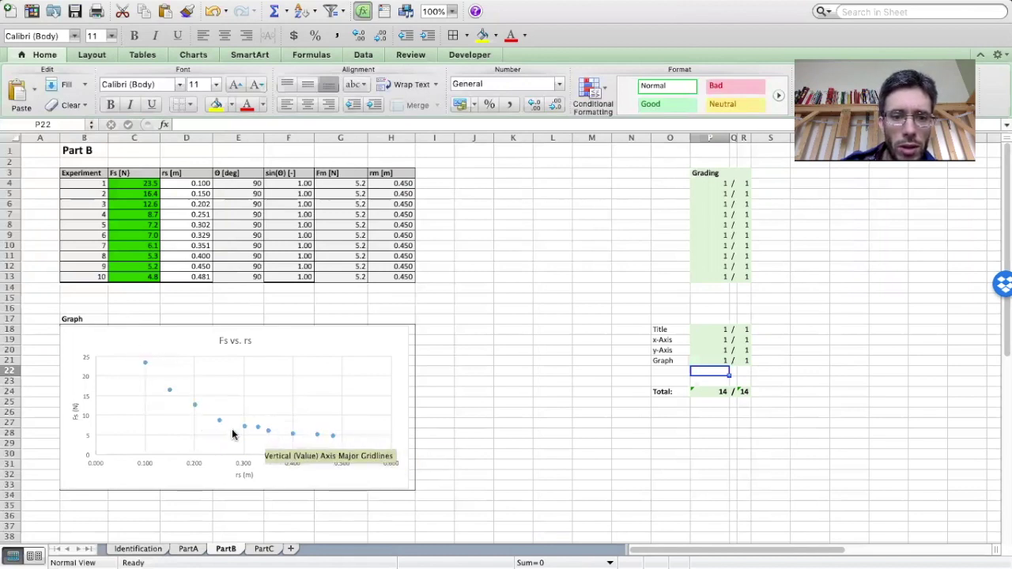
{"action": "left_click", "coordinate": [187, 548]}
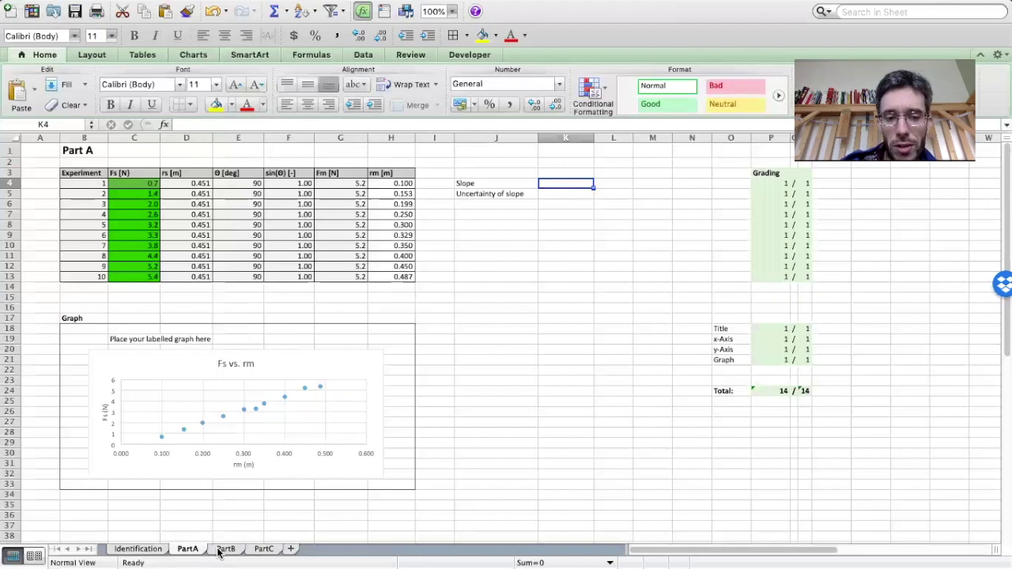
{"action": "left_click", "coordinate": [222, 549]}
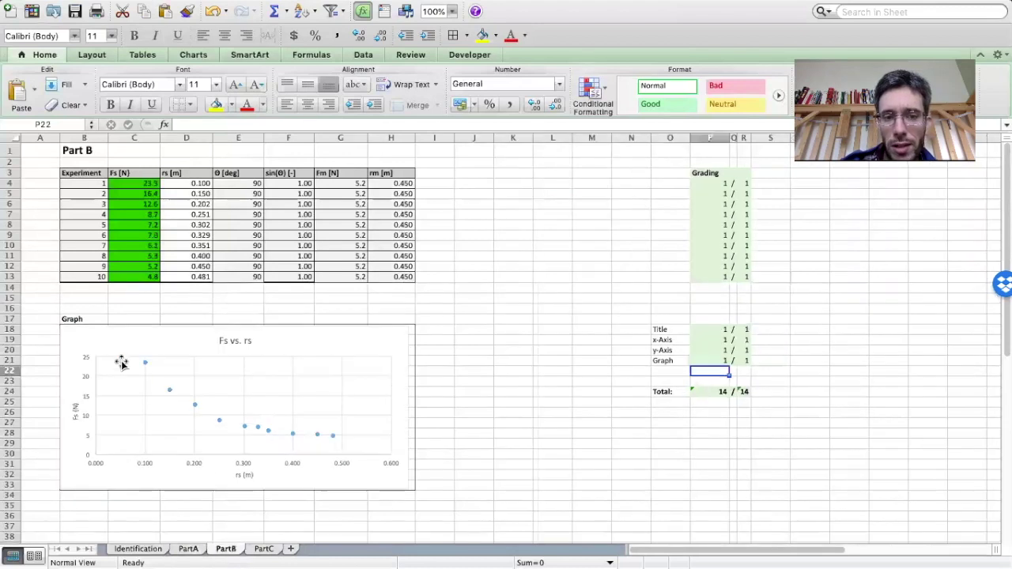
{"action": "left_click", "coordinate": [186, 548]}
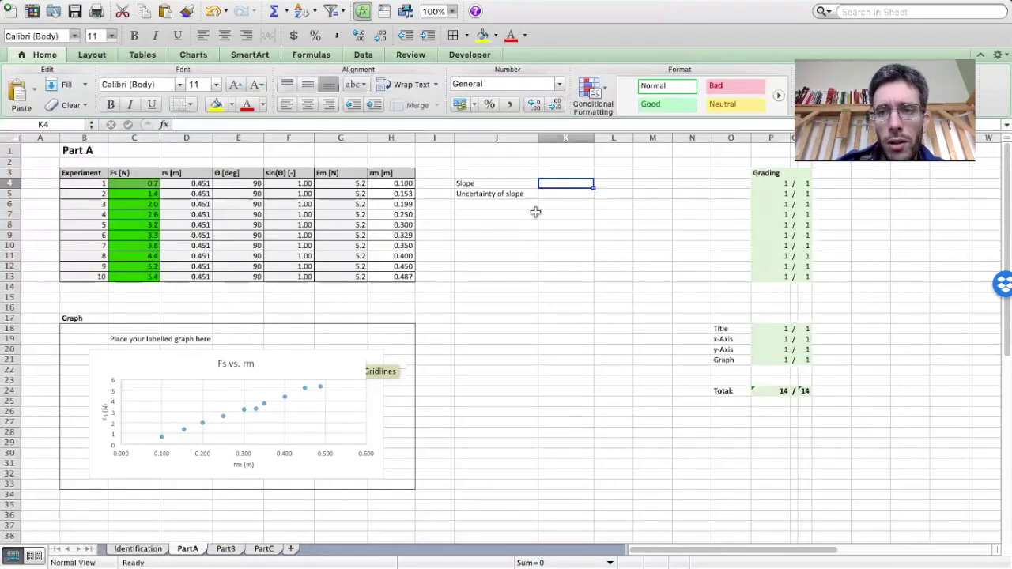
- Switch to Safari and find the Slopes and Intercept formulas in the Formulas and Constants for College Physics document
{"action": "key", "text": "super+Tab"}
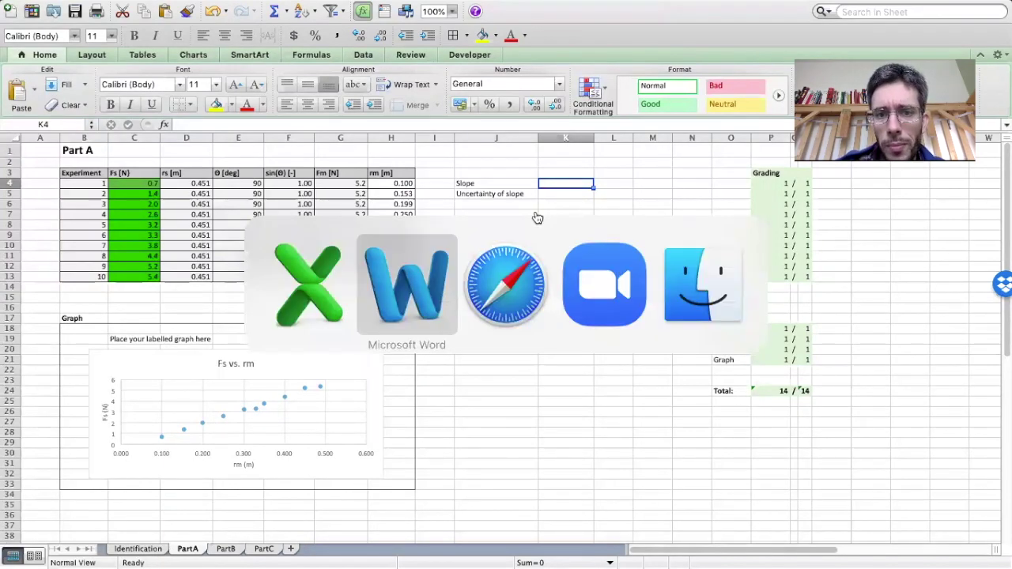
{"action": "key", "text": "super+Tab"}
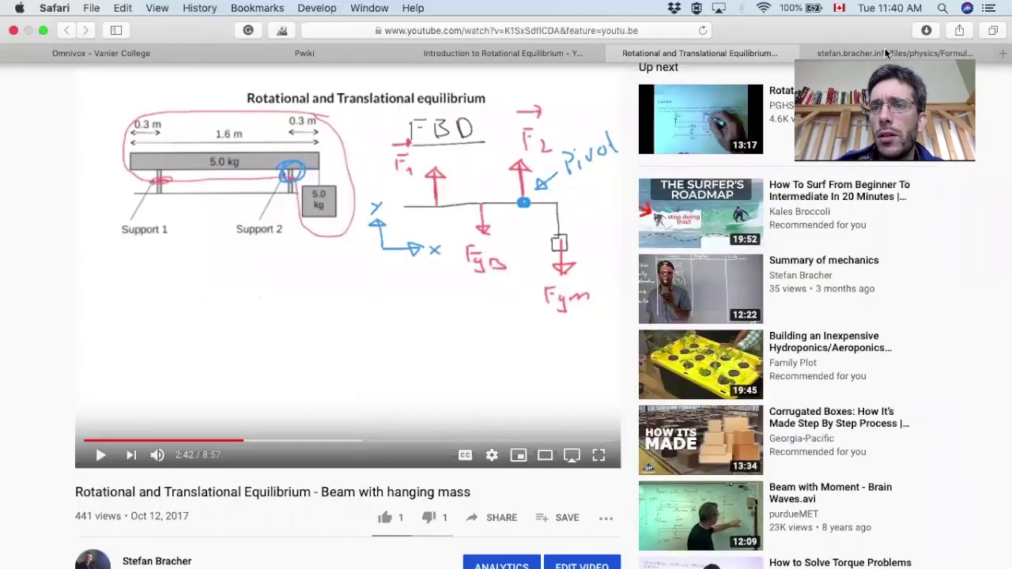
{"action": "left_click", "coordinate": [855, 51]}
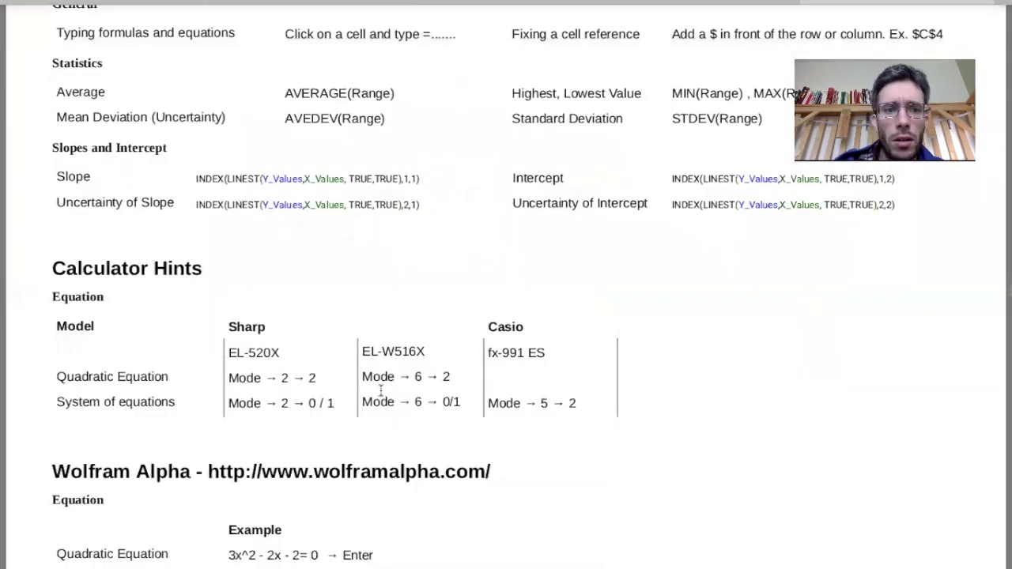
{"action": "scroll", "coordinate": [369, 393], "scroll_direction": "up", "scroll_amount": 3}
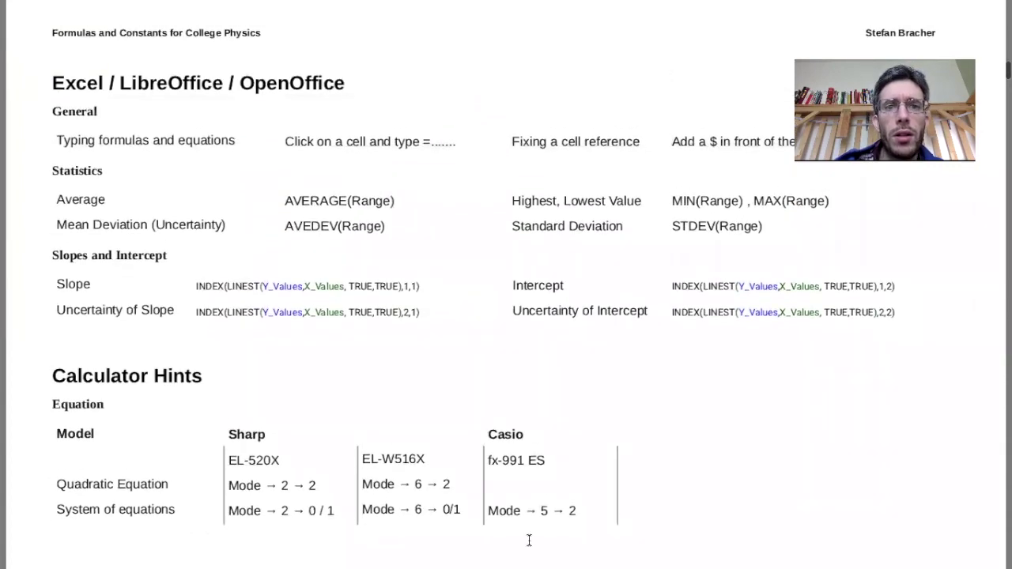
{"action": "scroll", "coordinate": [527, 538], "scroll_direction": "down", "scroll_amount": 15}
{"action": "scroll", "coordinate": [529, 540], "scroll_direction": "up", "scroll_amount": 10}
{"action": "scroll", "coordinate": [392, 404], "scroll_direction": "down", "scroll_amount": 3}
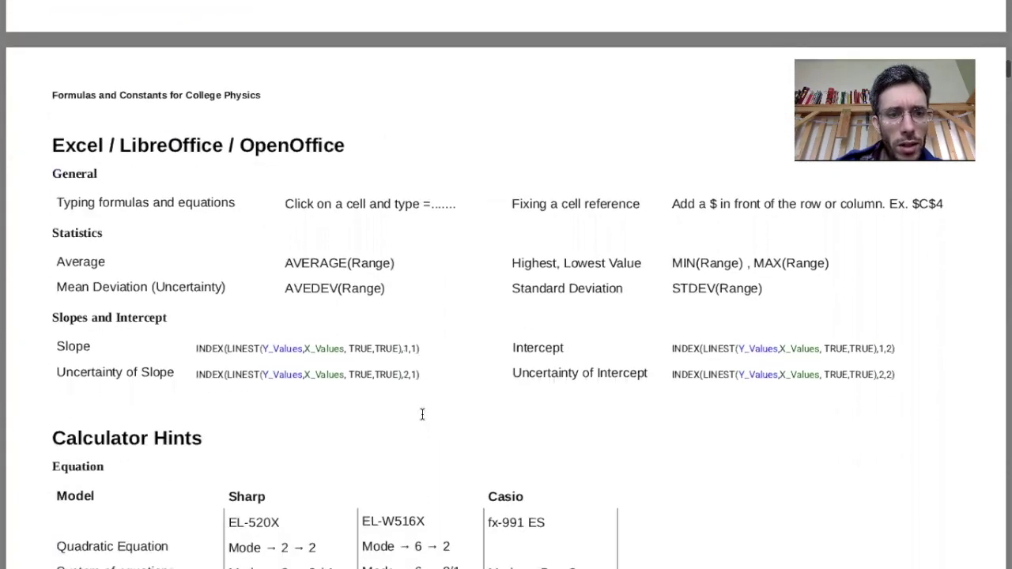
{"action": "scroll", "coordinate": [422, 415], "scroll_direction": "up", "scroll_amount": 1}
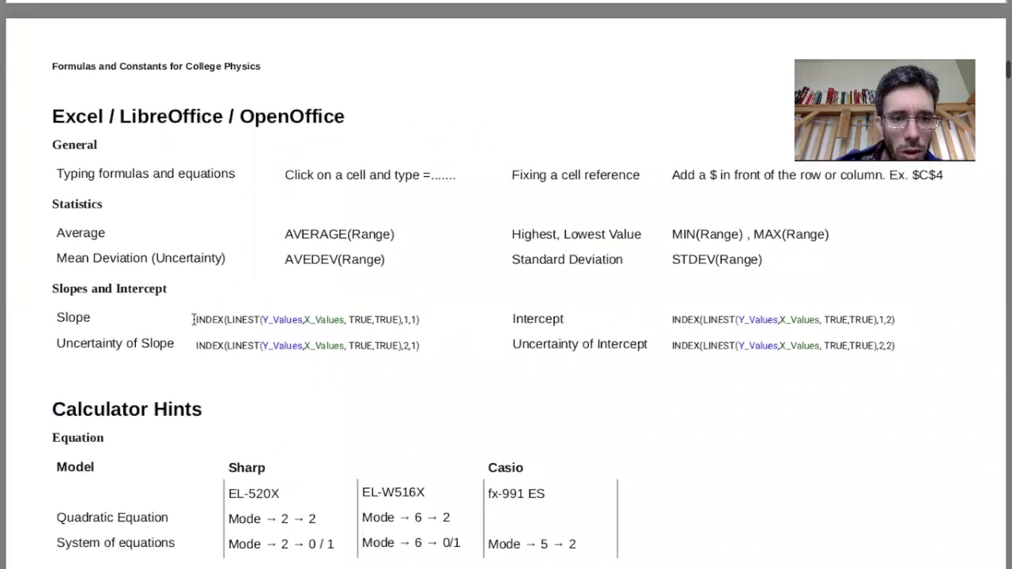
- Copy the INDEX(LINEST()) Slope formula and enter it with a leading equals sign in cell K4 of Excel's PartA sheet
{"action": "left_click_drag", "start_coordinate": [194, 319], "coordinate": [425, 320]}
{"action": "key", "text": "super+c"}
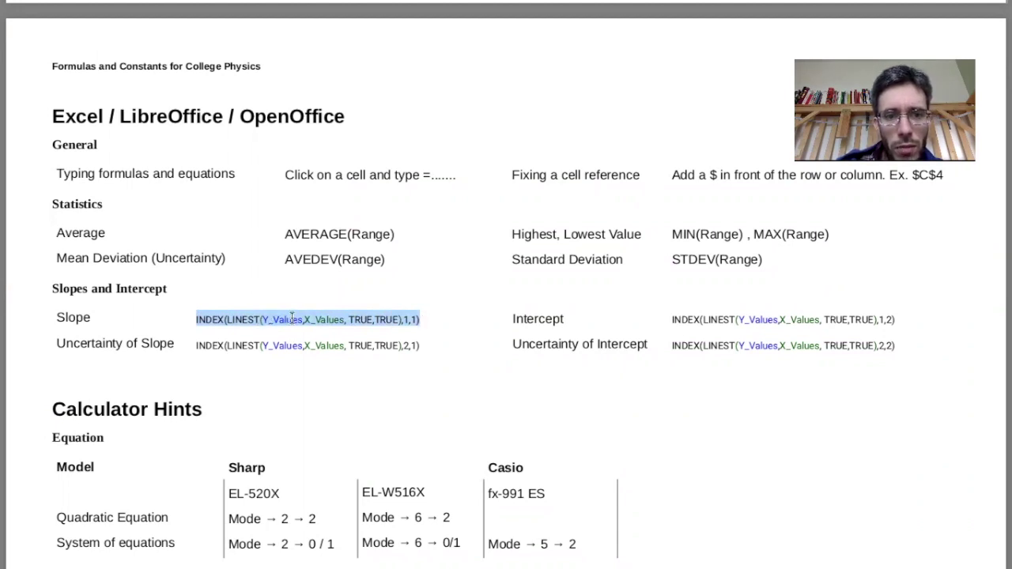
{"action": "key", "text": "super+Tab"}
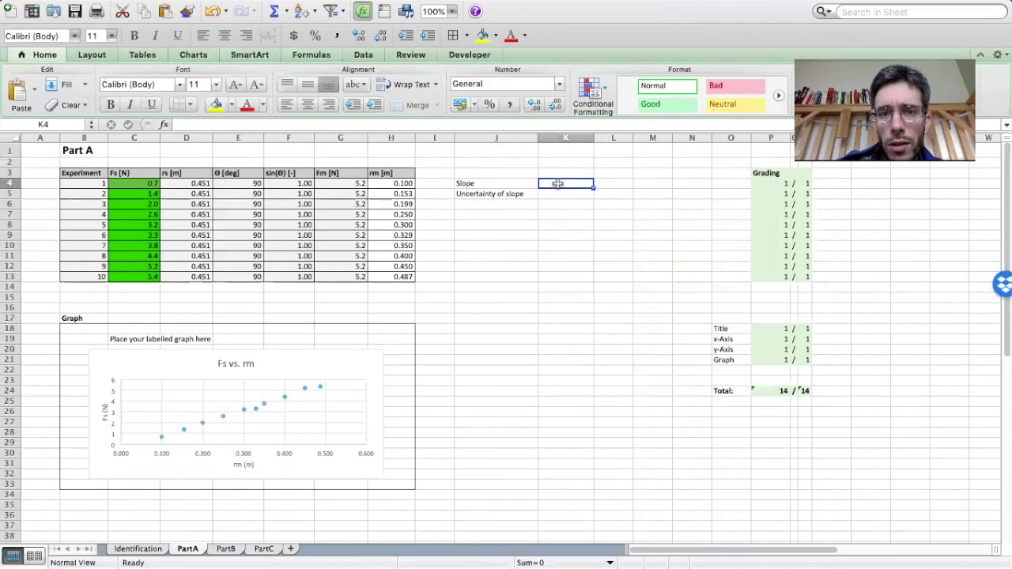
{"action": "left_click", "coordinate": [275, 126]}
{"action": "type", "text": "="}
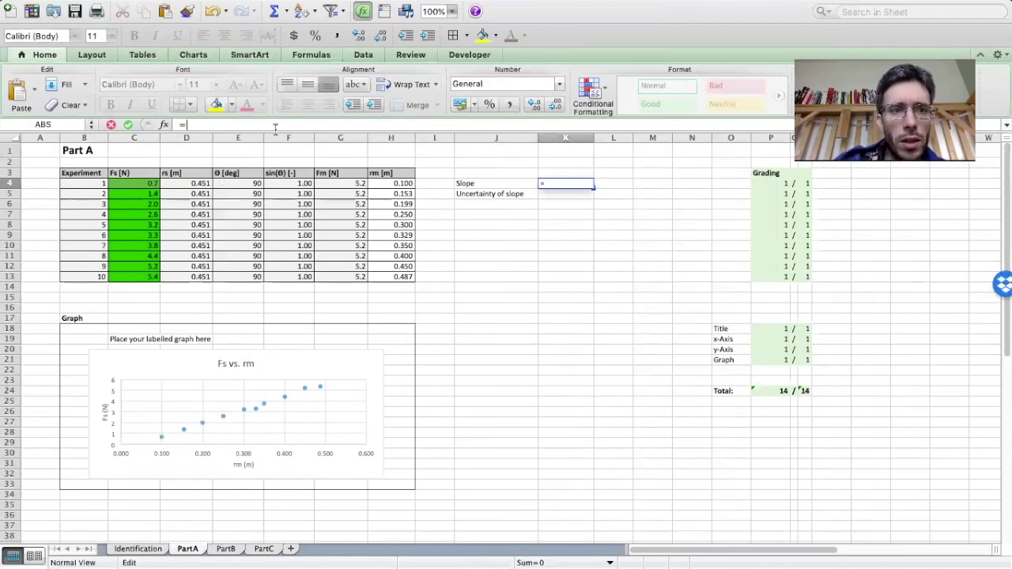
{"action": "key", "text": "super+v"}
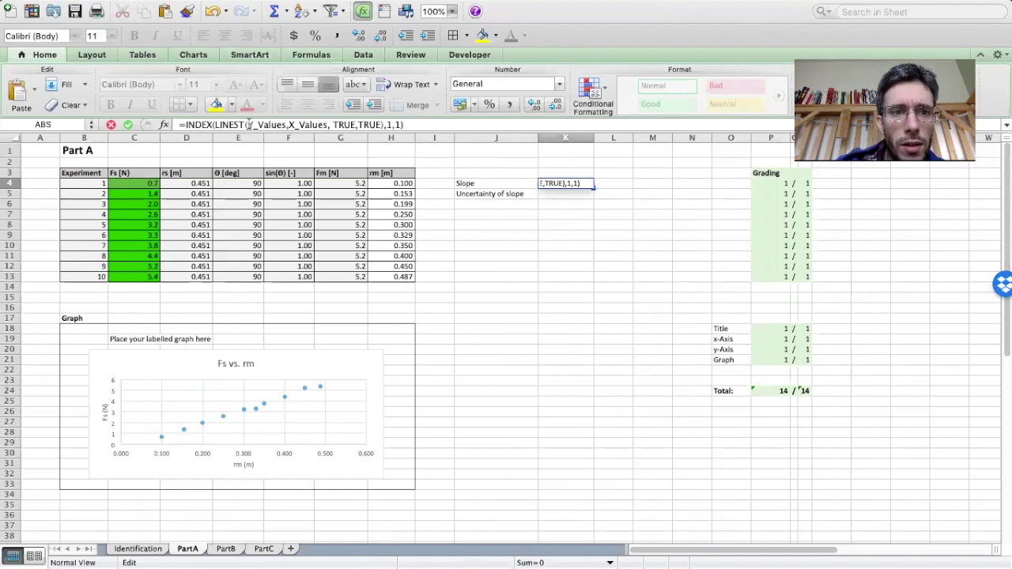
- Replace the Y_Values placeholder in the K4 slope formula with the Fs data range C4:C13
{"action": "left_click_drag", "start_coordinate": [247, 124], "coordinate": [283, 125]}
{"action": "key", "text": "BackSpace"}
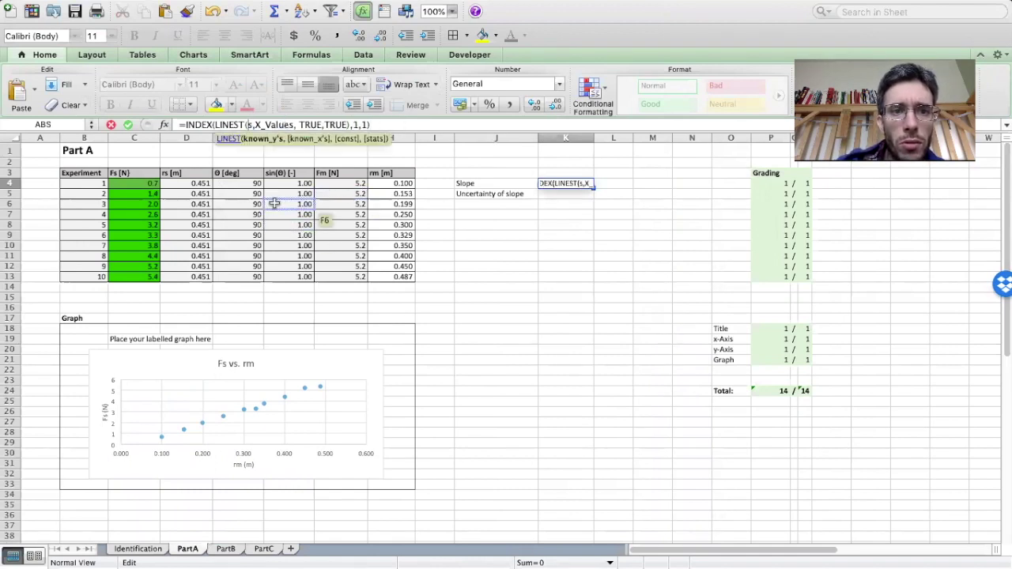
{"action": "key", "text": "BackSpace"}
{"action": "left_click", "coordinate": [142, 183]}
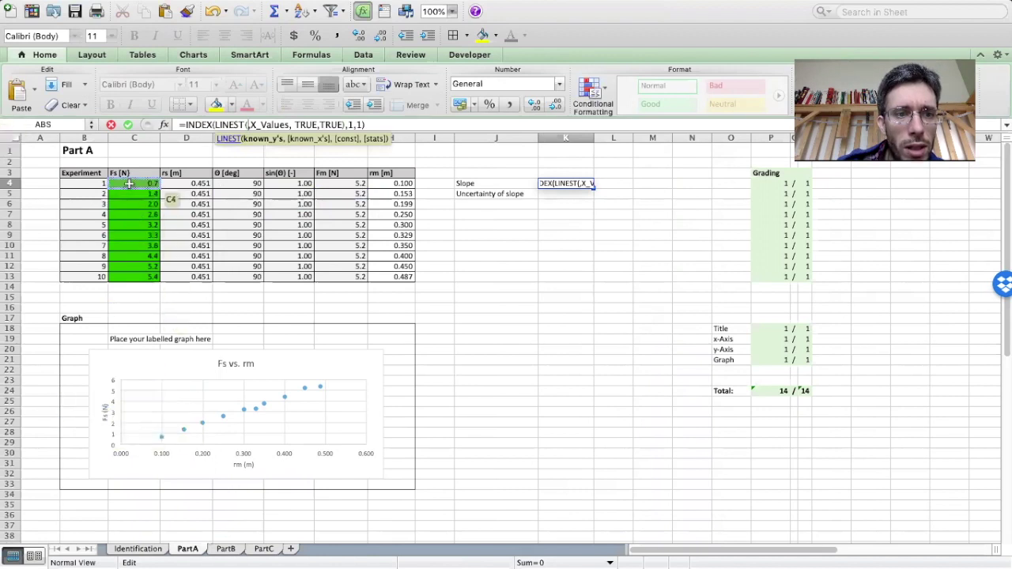
{"action": "left_click_drag", "start_coordinate": [130, 182], "coordinate": [133, 273]}
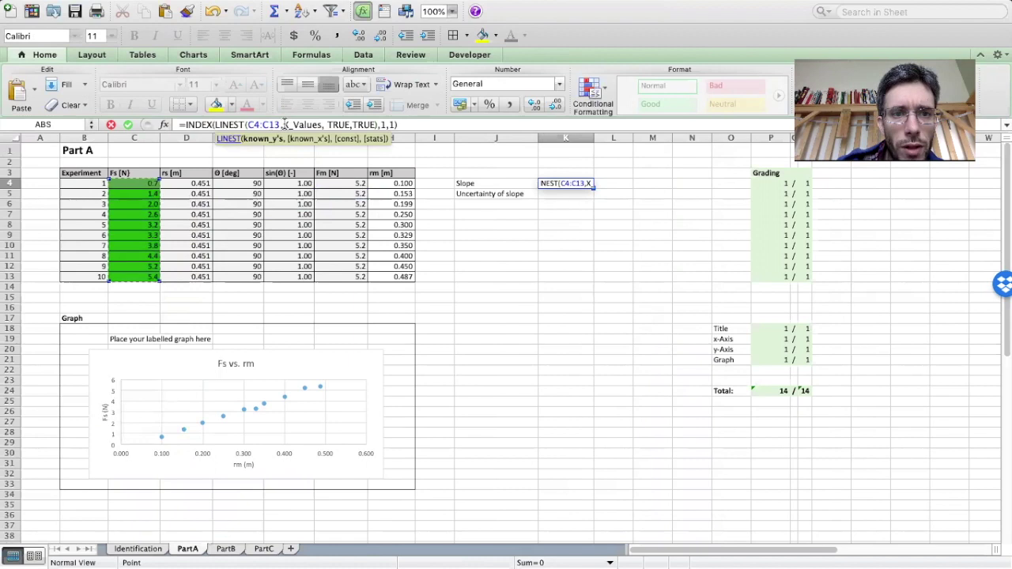
- Replace the X_Values placeholder in the K4 slope formula with the rm data range H4:H13 and commit the formula
{"action": "left_click_drag", "start_coordinate": [283, 125], "coordinate": [321, 124]}
{"action": "key", "text": "BackSpace"}
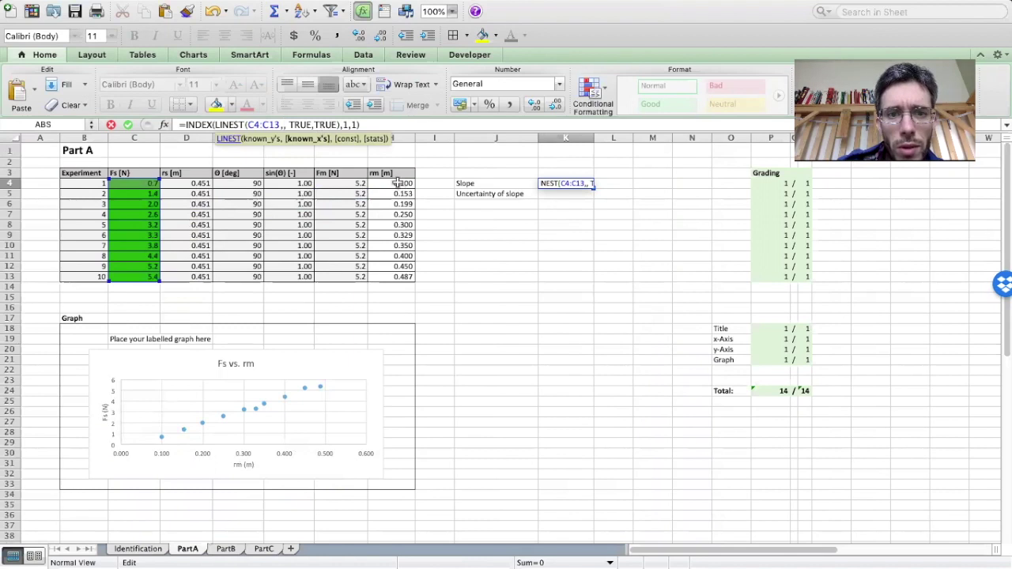
{"action": "left_click_drag", "start_coordinate": [398, 183], "coordinate": [404, 276]}
{"action": "key", "text": "Return"}
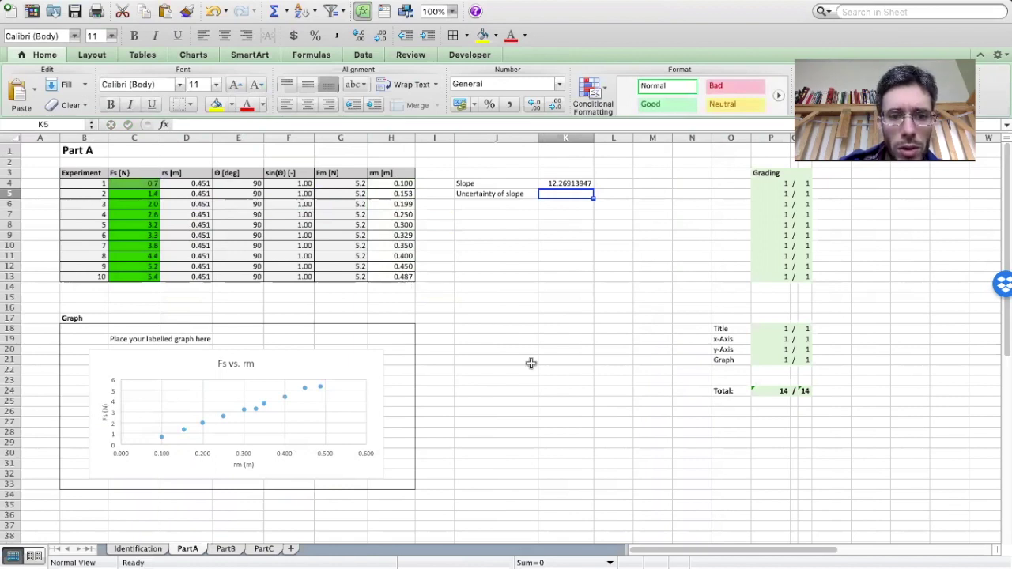
{"action": "right_click", "coordinate": [323, 430]}
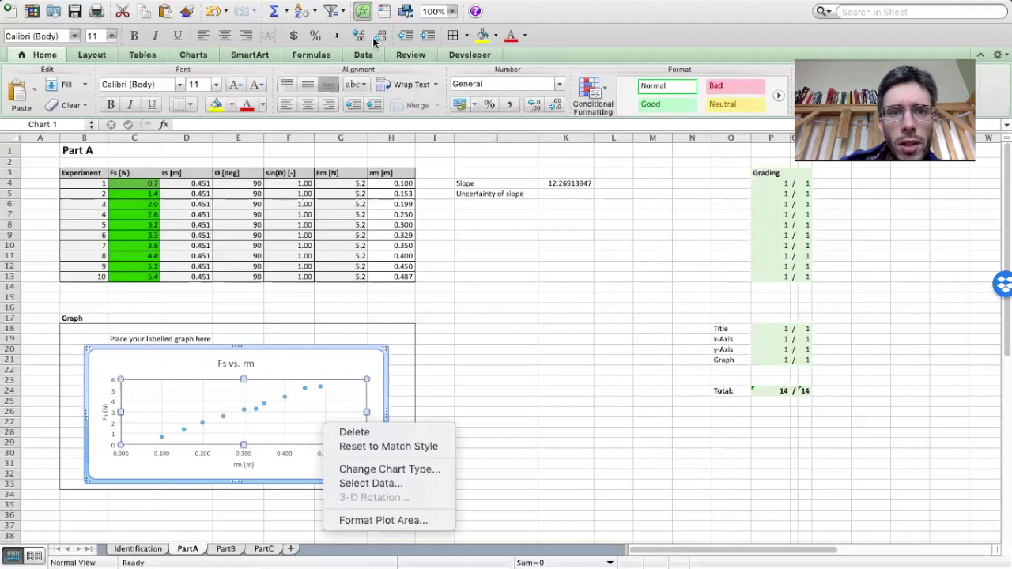
{"action": "left_click", "coordinate": [436, 29]}
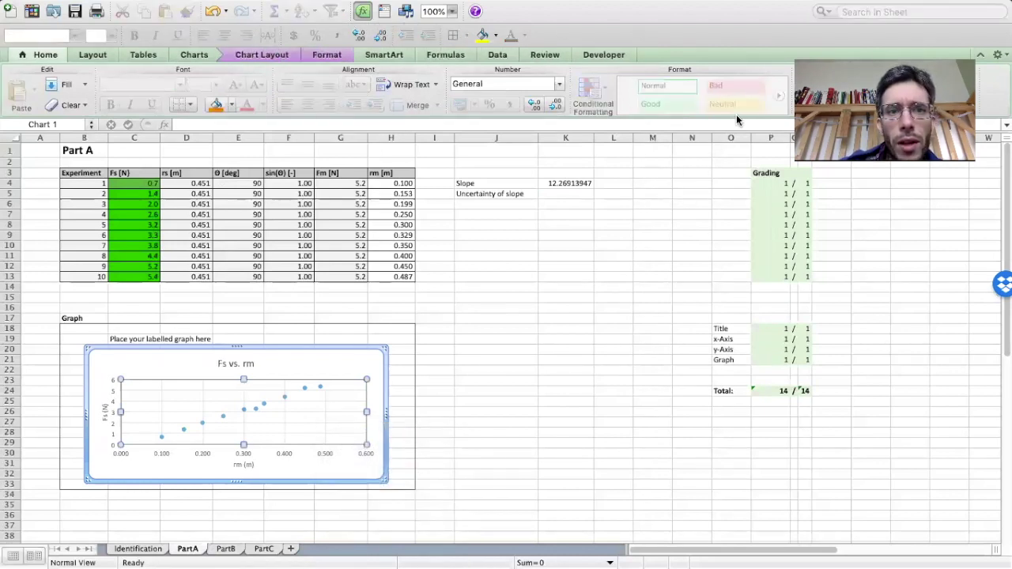
{"action": "left_click", "coordinate": [197, 54]}
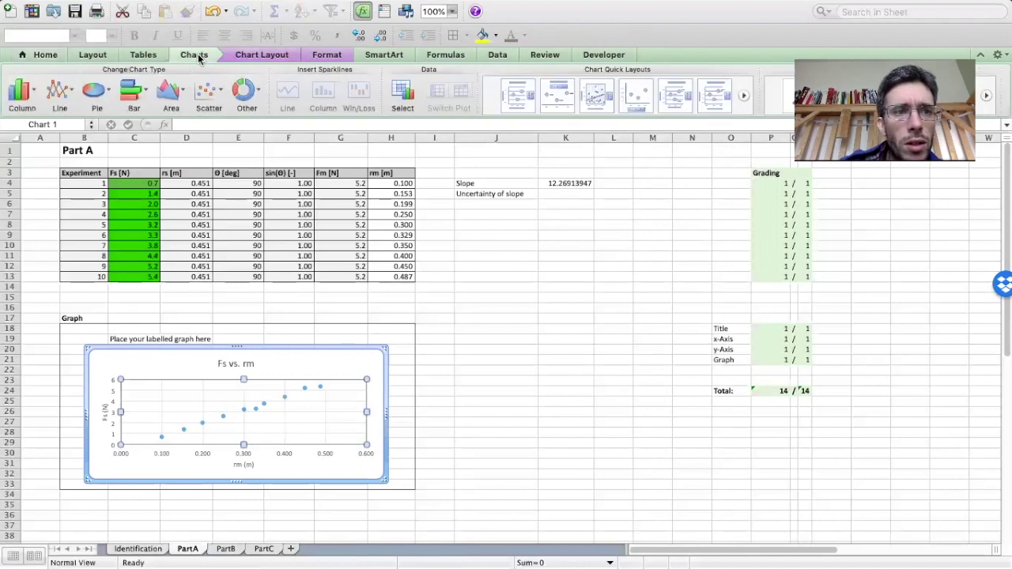
{"action": "left_click", "coordinate": [232, 59]}
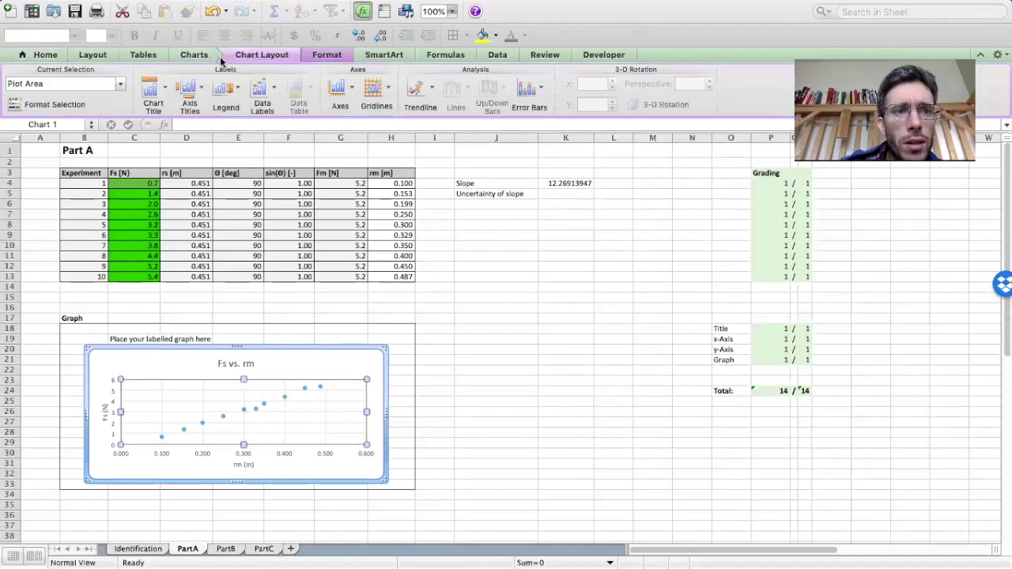
{"action": "left_click", "coordinate": [195, 55]}
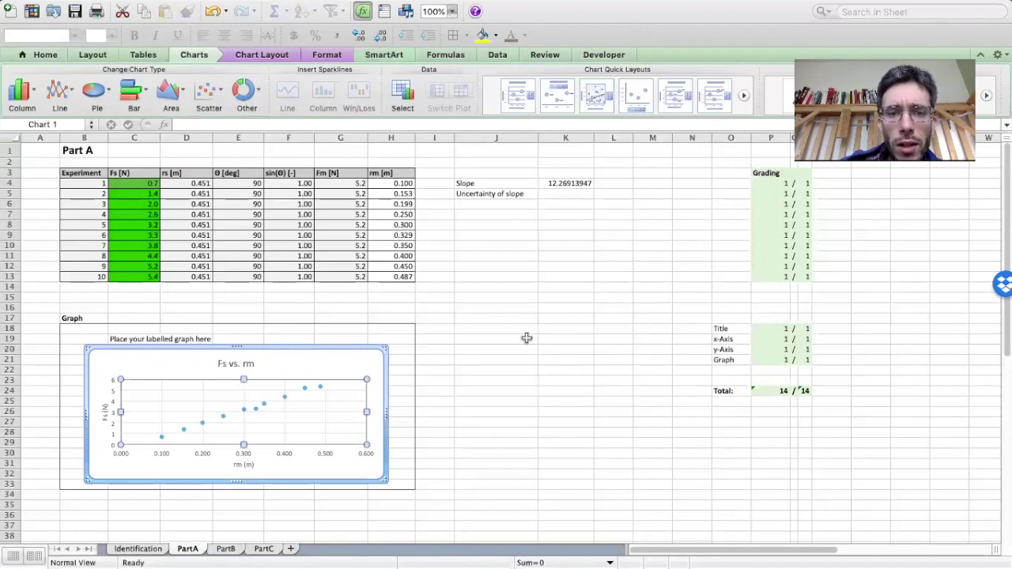
- Copy the Uncertainty of Slope formula from the formulas document in Safari and enter it with a leading equals sign in Excel cell K5
{"action": "left_click", "coordinate": [551, 195]}
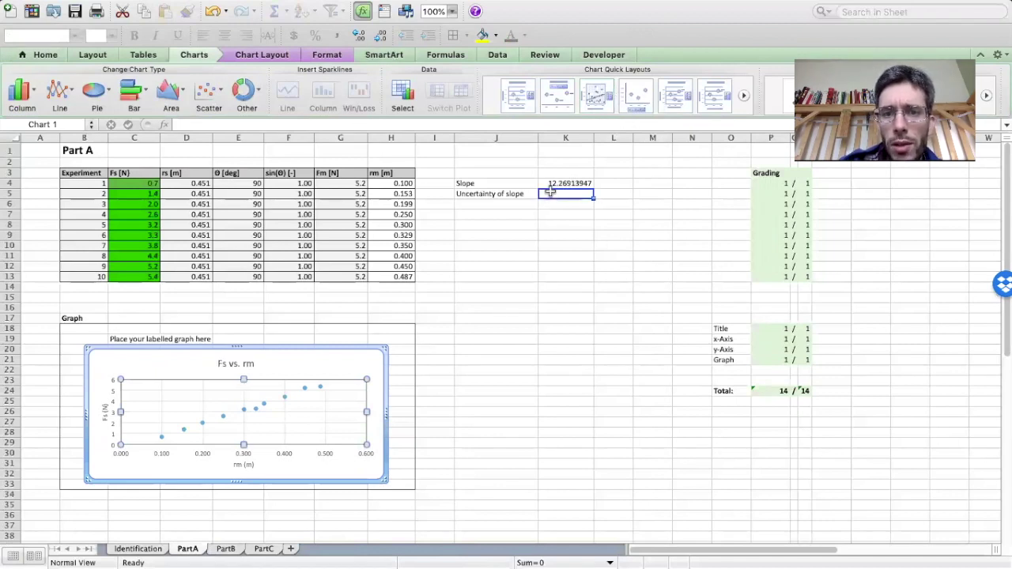
{"action": "key", "text": "super+Tab"}
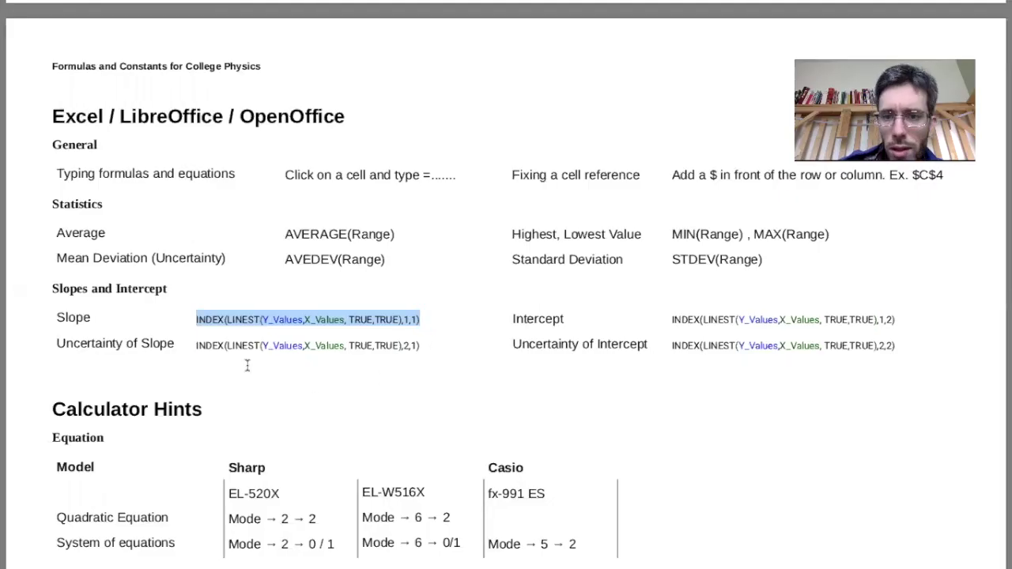
{"action": "left_click_drag", "start_coordinate": [194, 346], "coordinate": [428, 340]}
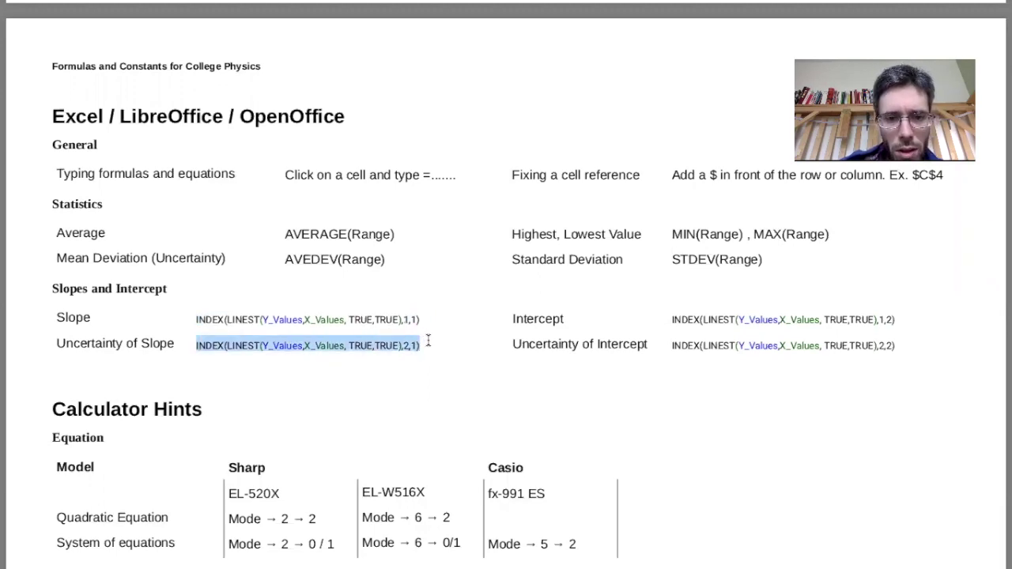
{"action": "key", "text": "super+Tab"}
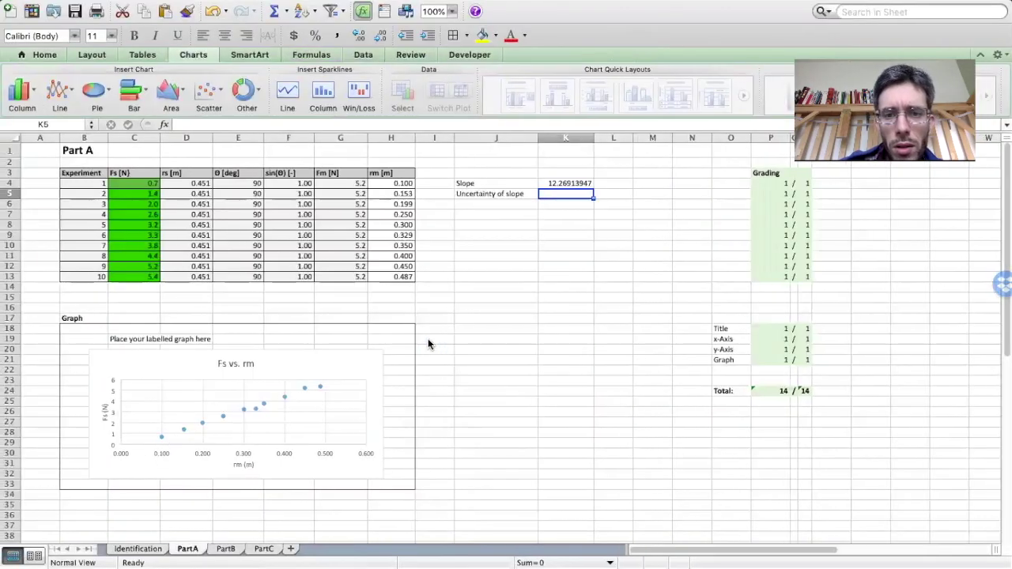
{"action": "left_click", "coordinate": [344, 125]}
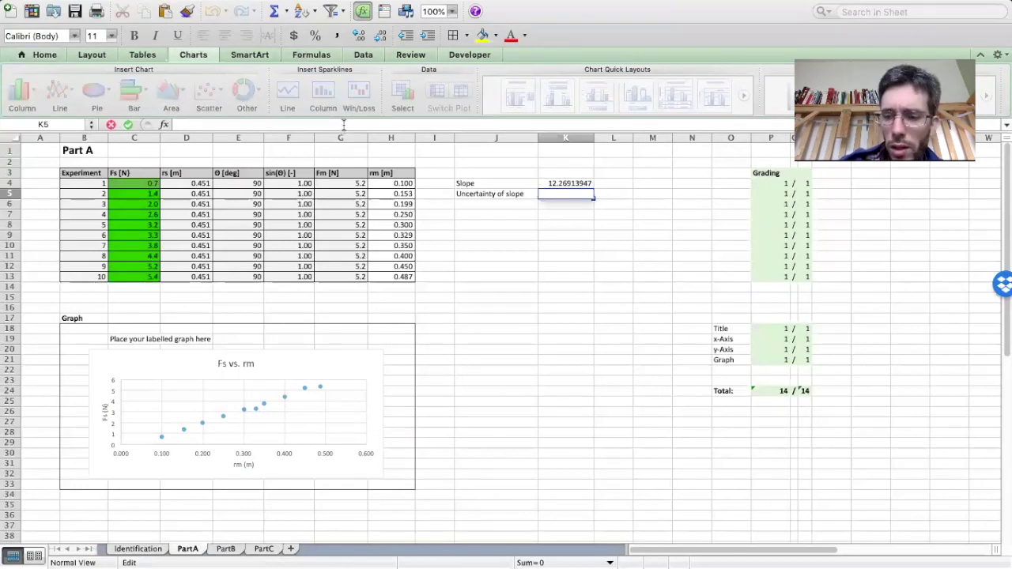
{"action": "type", "text": "=INDEX(LINEST(Y_Values,X_Values, TRUE,TRUE),2,1)"}
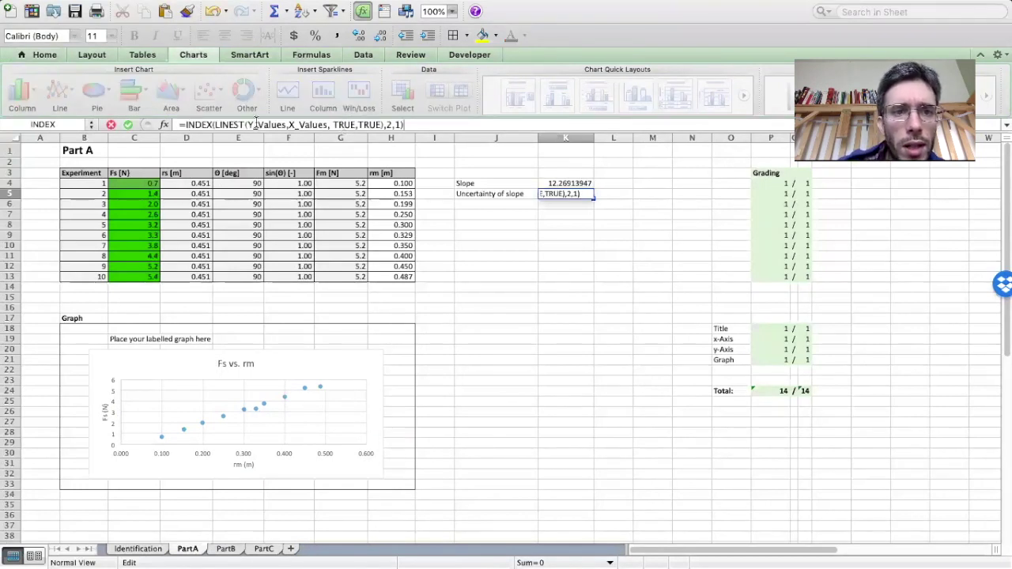
- Replace the K5 formula's Y_Values with the Fs range C4:C13 and X_Values with the rm range H4:H13, and commit it
{"action": "left_click_drag", "start_coordinate": [248, 124], "coordinate": [274, 124]}
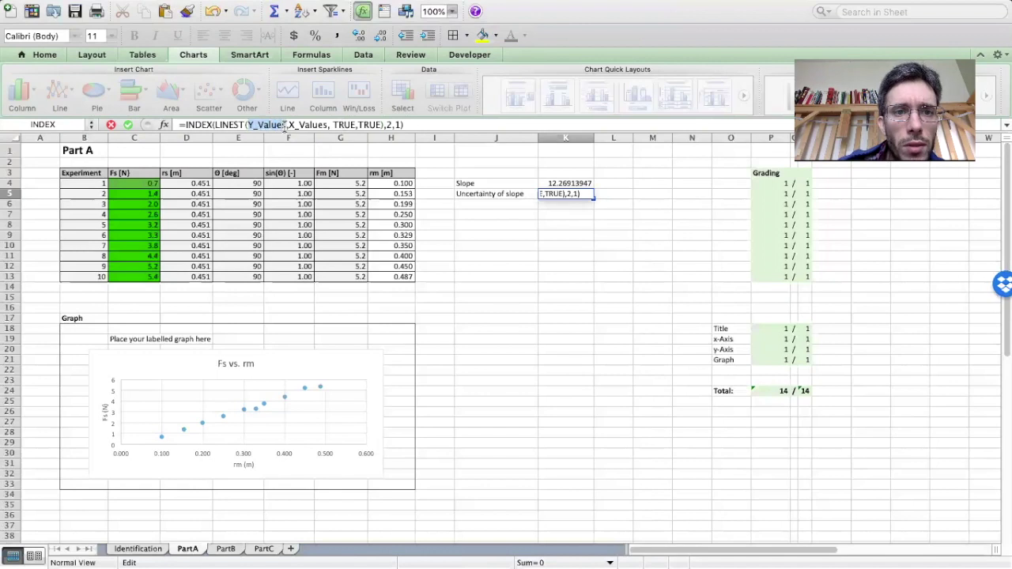
{"action": "key", "text": "BackSpace"}
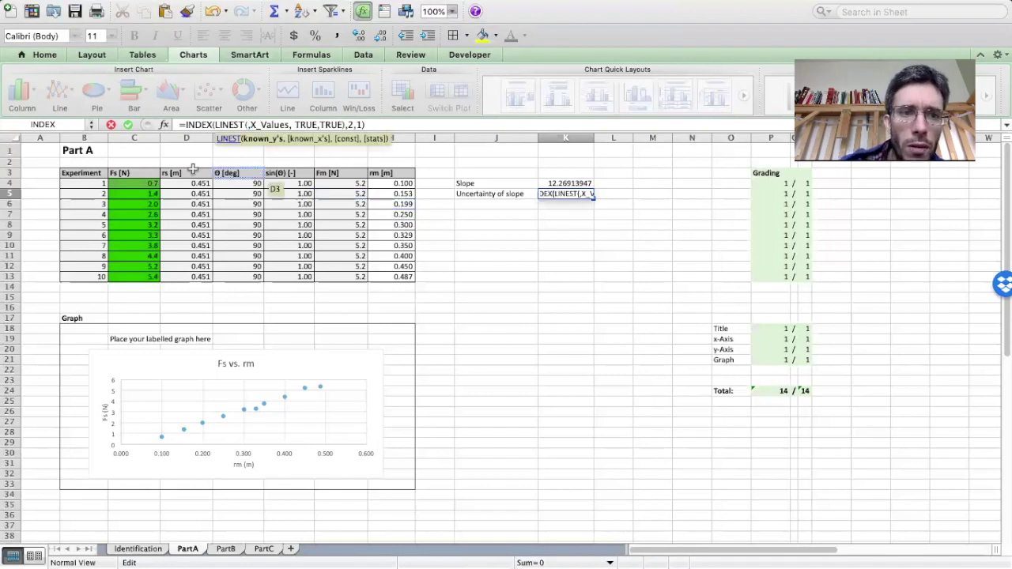
{"action": "left_click_drag", "start_coordinate": [122, 183], "coordinate": [128, 274]}
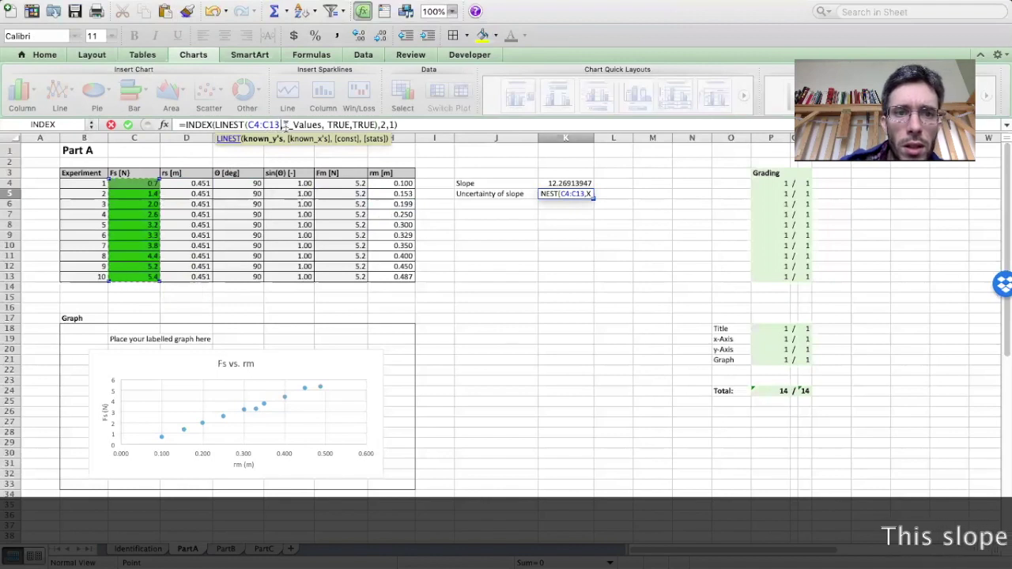
{"action": "double_click", "coordinate": [286, 124]}
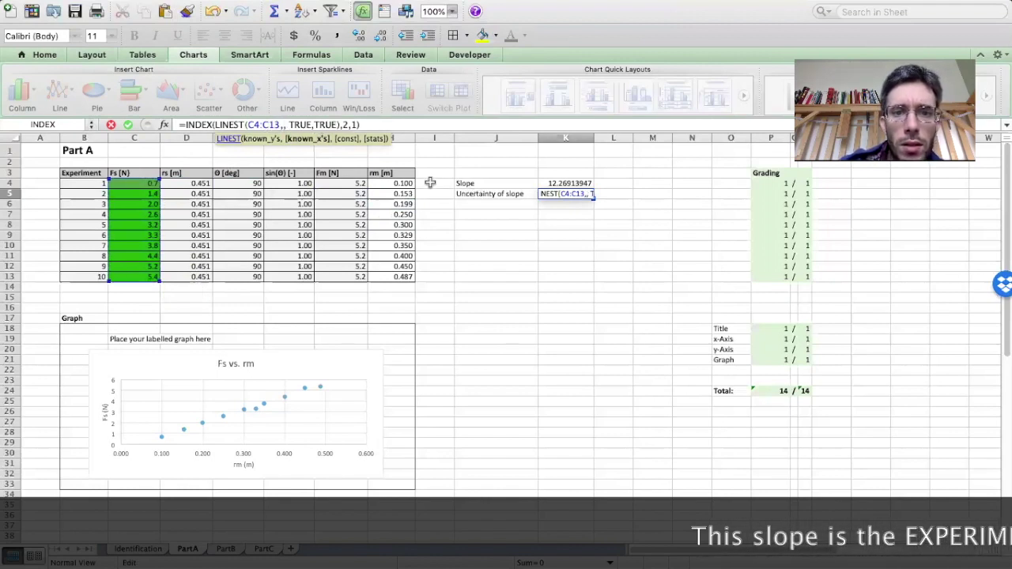
{"action": "left_click", "coordinate": [404, 183]}
{"action": "left_click_drag", "start_coordinate": [404, 182], "coordinate": [402, 276]}
{"action": "key", "text": "Return"}
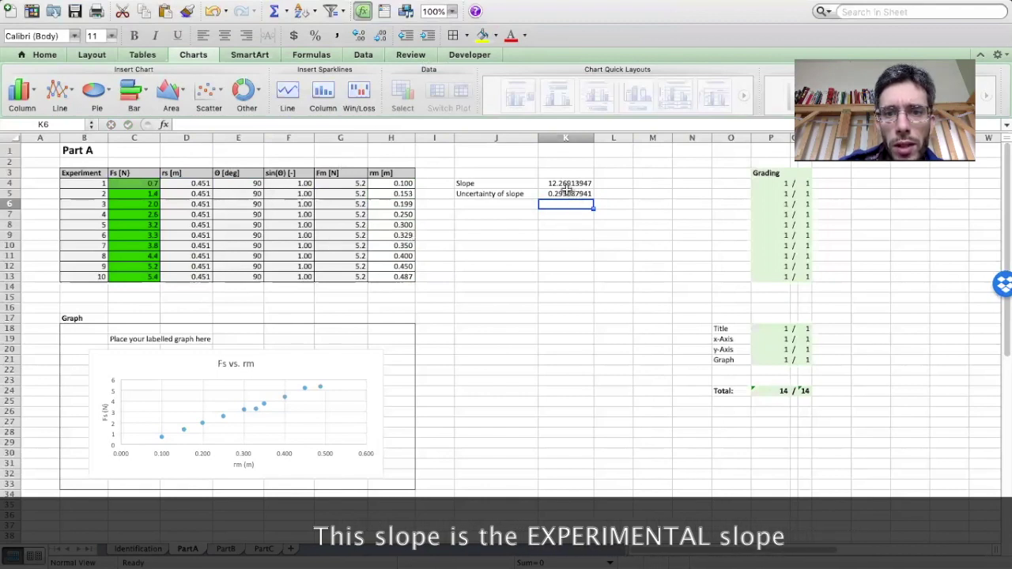
- Format the slope and its uncertainty in K4:K5 to show one decimal place
{"action": "left_click_drag", "start_coordinate": [563, 184], "coordinate": [561, 198]}
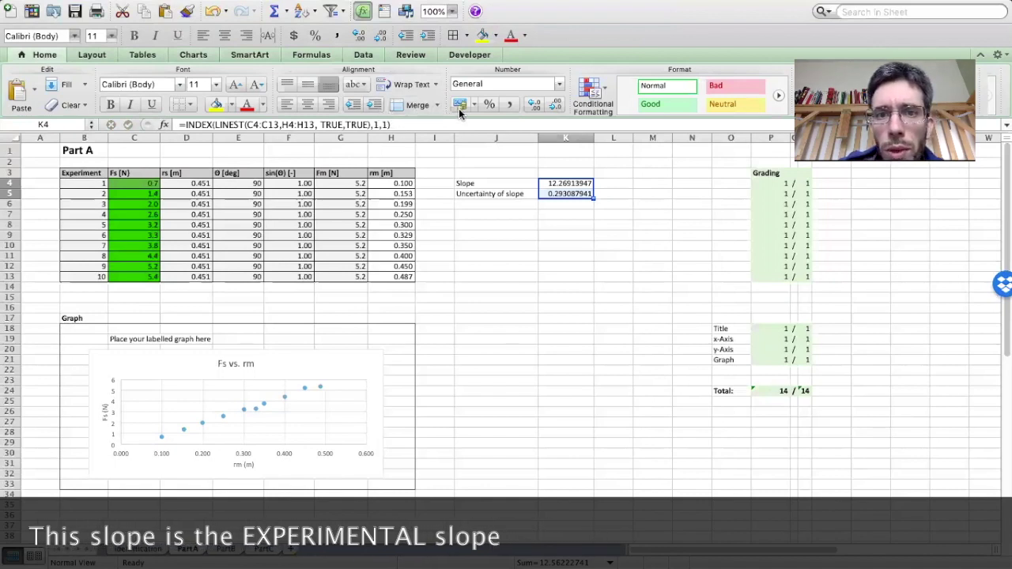
{"action": "left_click", "coordinate": [557, 105]}
{"action": "left_click", "coordinate": [557, 106]}
{"action": "left_click", "coordinate": [556, 106]}
{"action": "left_click", "coordinate": [556, 106]}
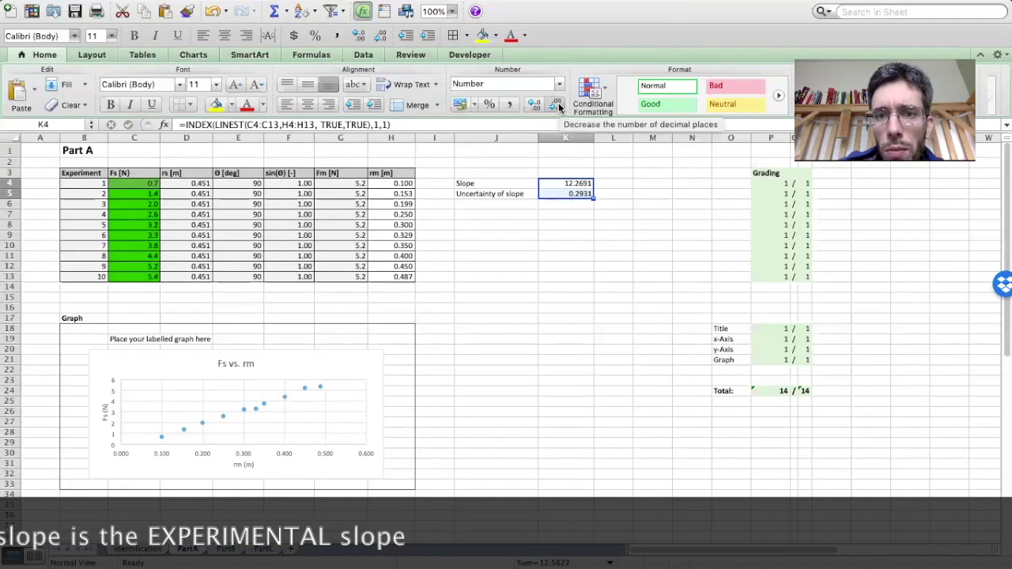
{"action": "left_click", "coordinate": [556, 106]}
{"action": "left_click", "coordinate": [557, 106]}
{"action": "left_click", "coordinate": [557, 106]}
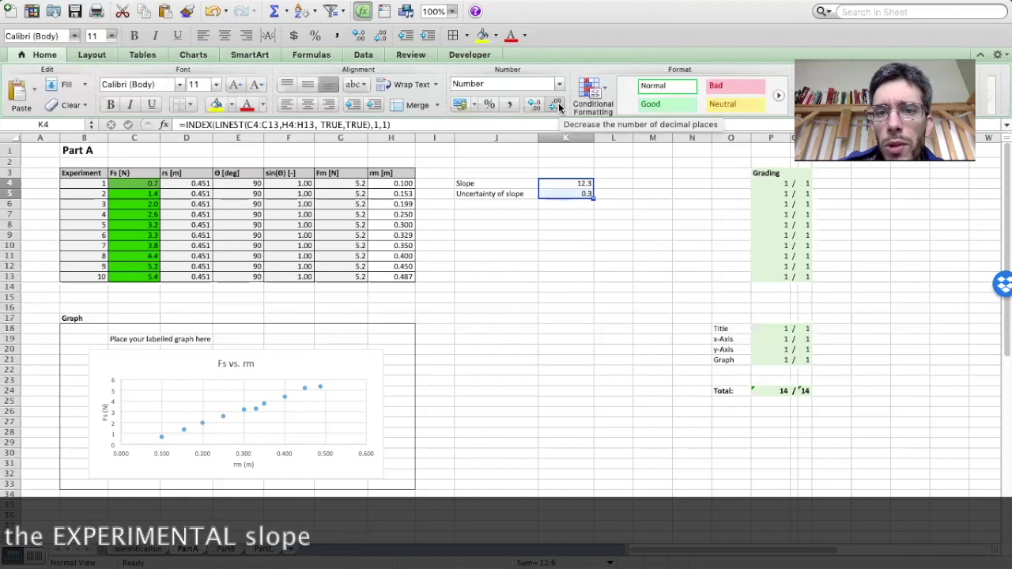
{"action": "left_click", "coordinate": [566, 247]}
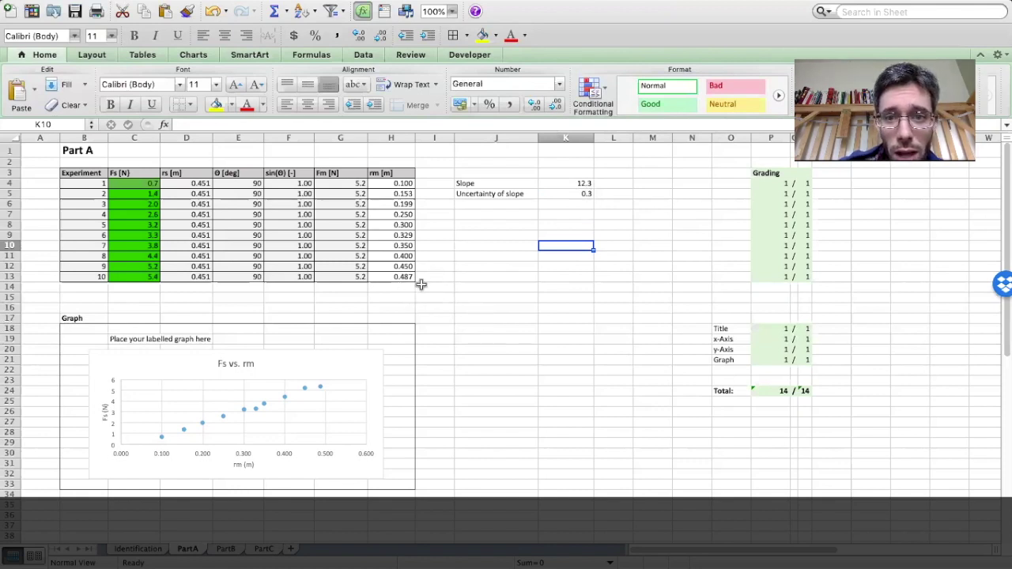
{"action": "left_click", "coordinate": [399, 281]}
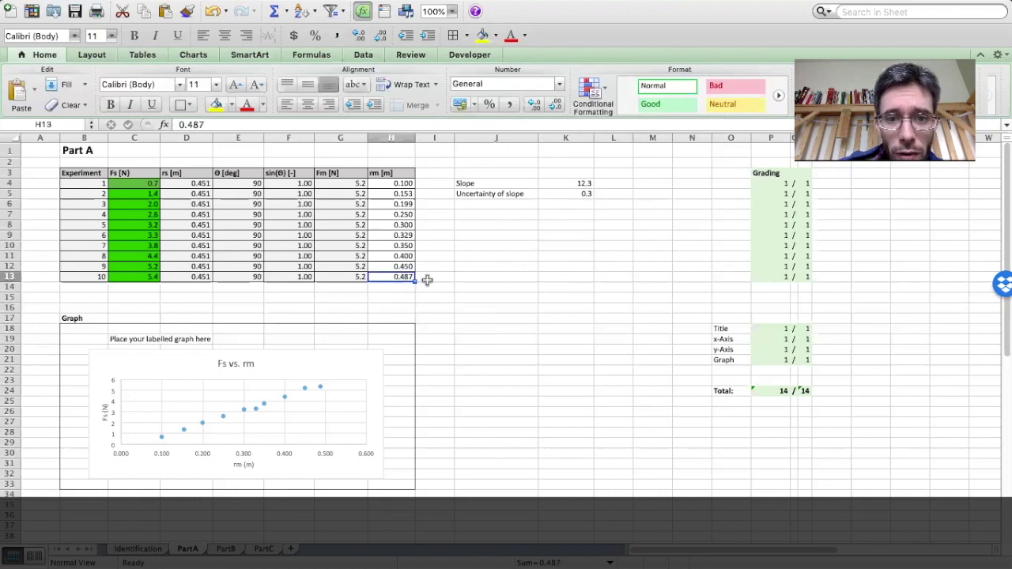
{"action": "left_click_drag", "start_coordinate": [425, 277], "coordinate": [436, 277]}
{"action": "type", "text": "*"}
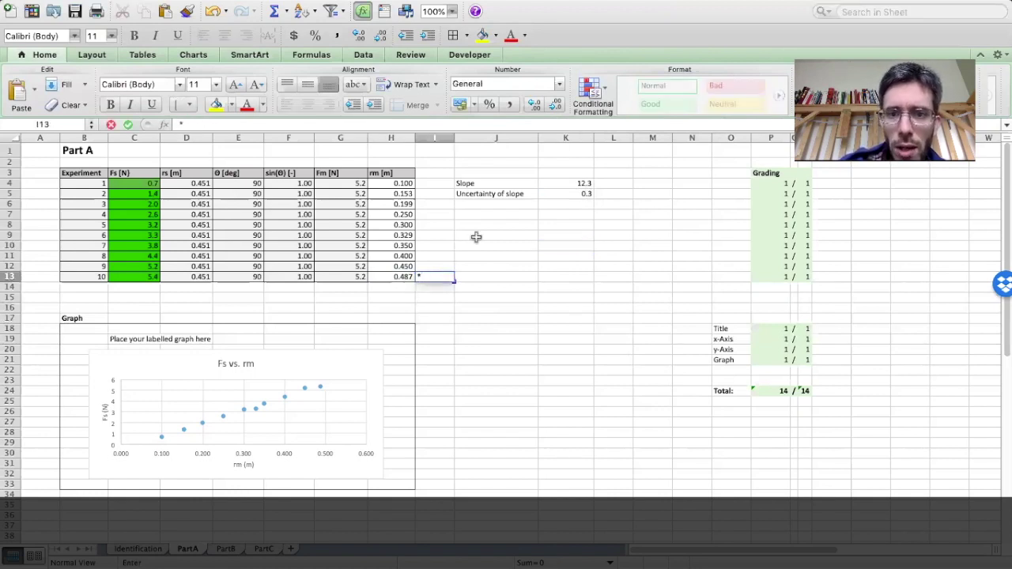
{"action": "left_click", "coordinate": [580, 183]}
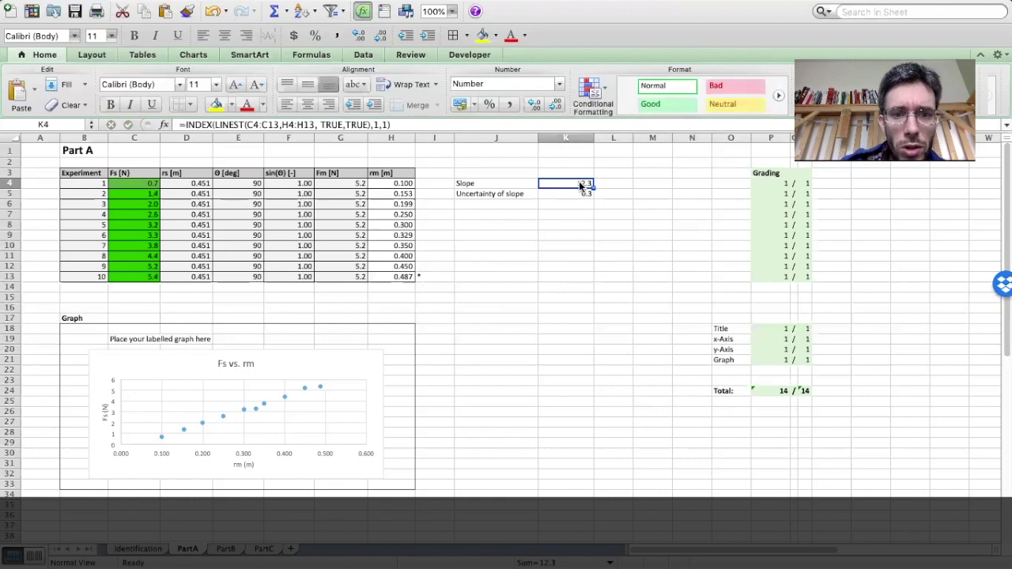
{"action": "key", "text": "Down"}
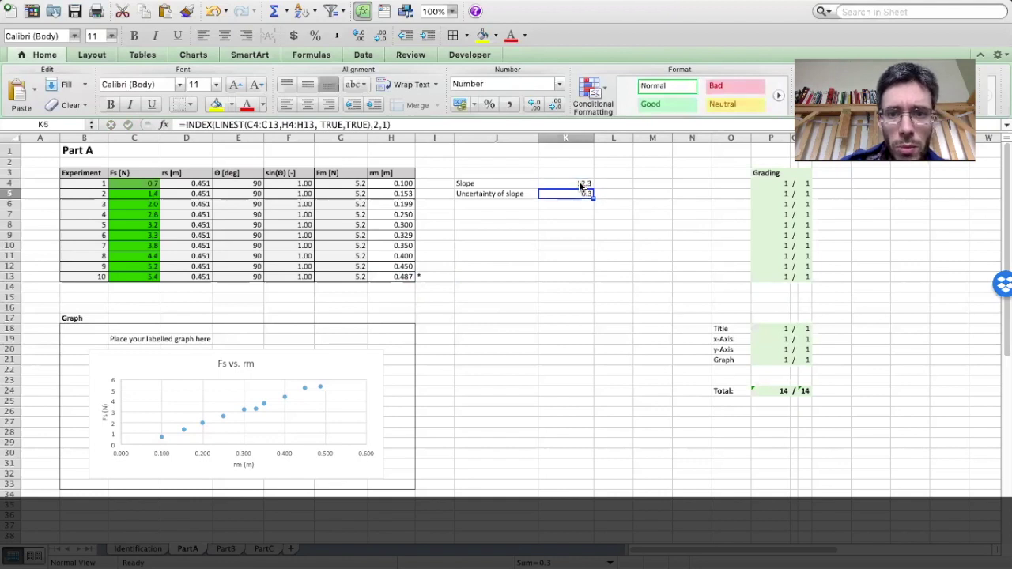
- Enter =H13*K4 in cell I13 to multiply rm by the slope, and try to fill it upward to I4
{"action": "left_click", "coordinate": [435, 276]}
{"action": "type", "text": "="}
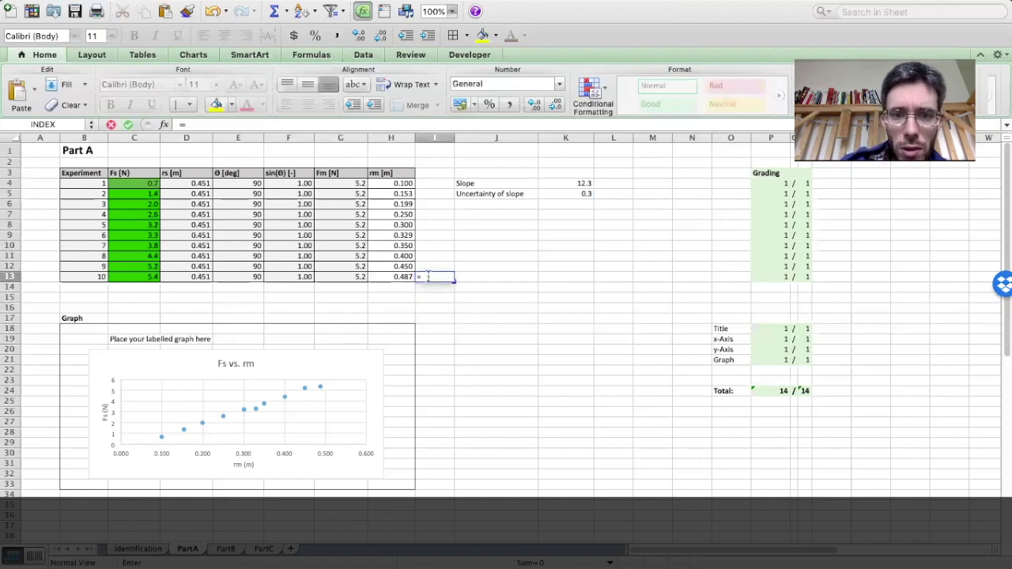
{"action": "left_click", "coordinate": [395, 276]}
{"action": "type", "text": "*"}
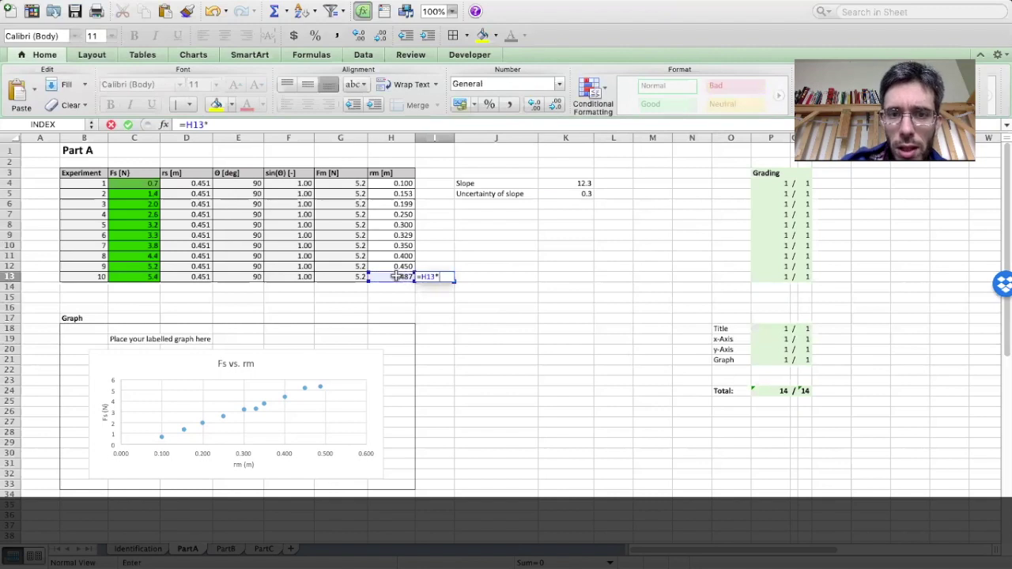
{"action": "left_click", "coordinate": [579, 182]}
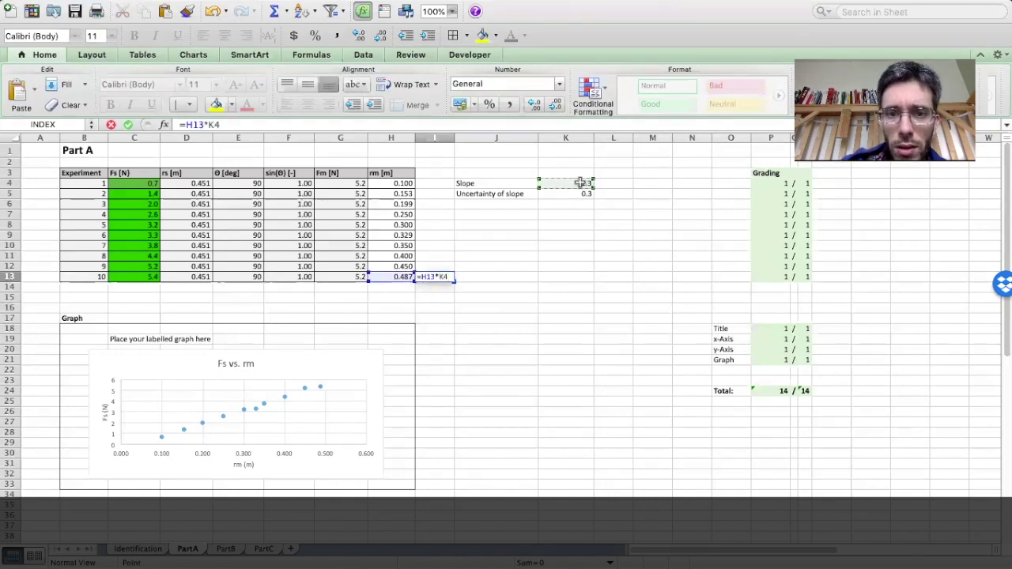
{"action": "key", "text": "Return"}
{"action": "left_click", "coordinate": [436, 275]}
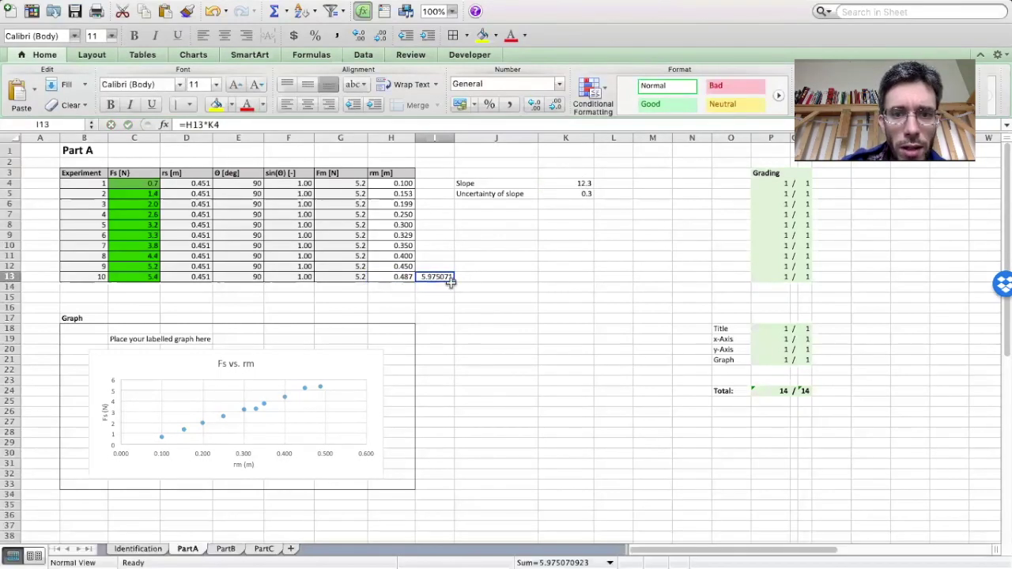
{"action": "left_click_drag", "start_coordinate": [453, 281], "coordinate": [444, 178]}
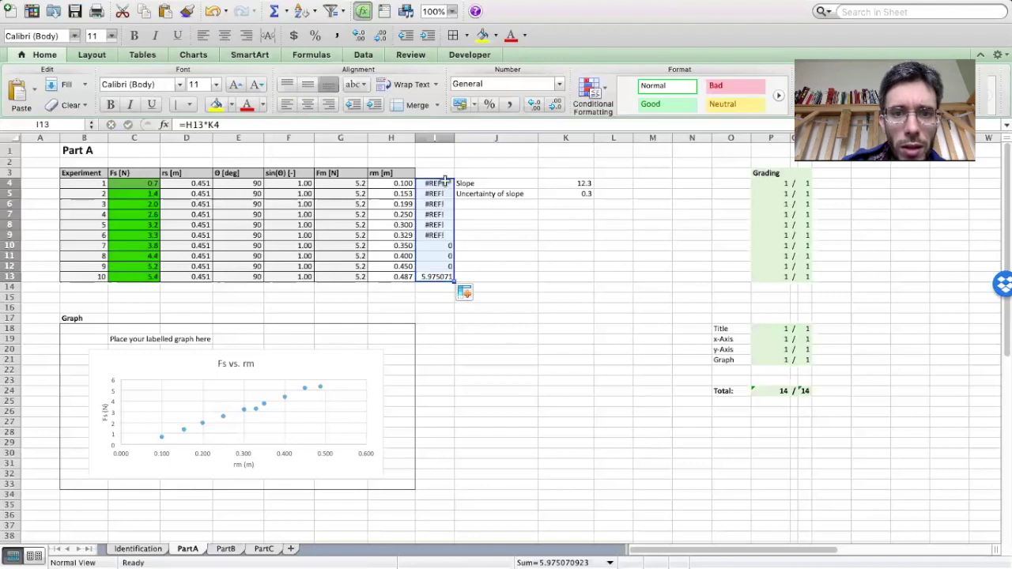
- Fix the slope reference's row in I13 so the formula reads =H13*K$4, and fill it upward to I4
{"action": "left_click", "coordinate": [440, 276]}
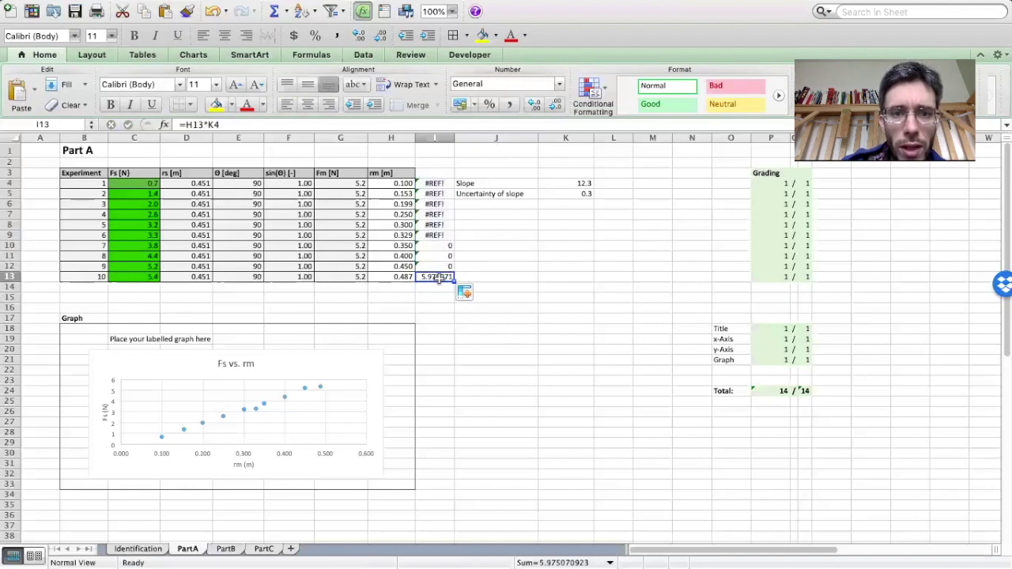
{"action": "left_click", "coordinate": [224, 125]}
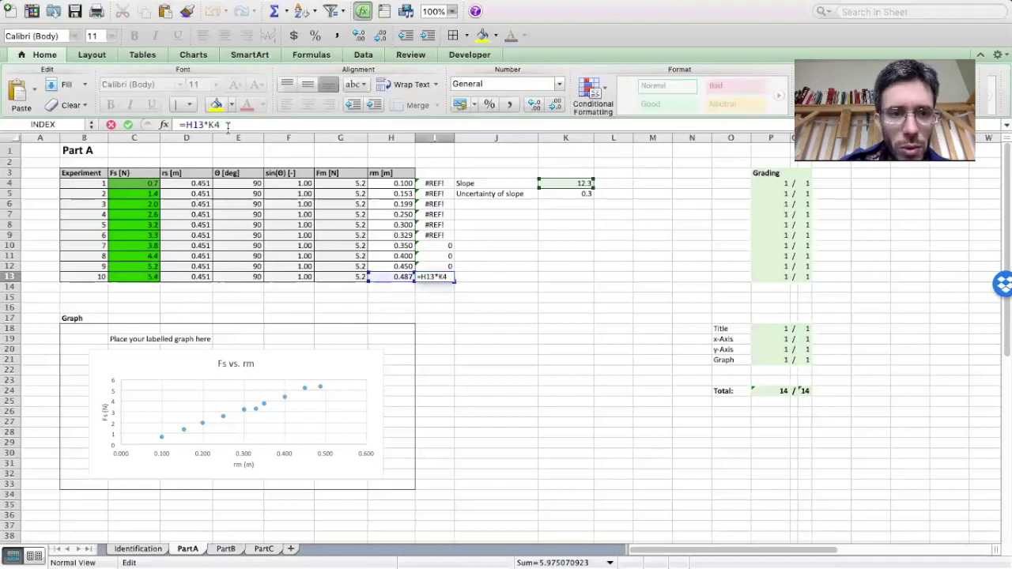
{"action": "key", "text": "Return"}
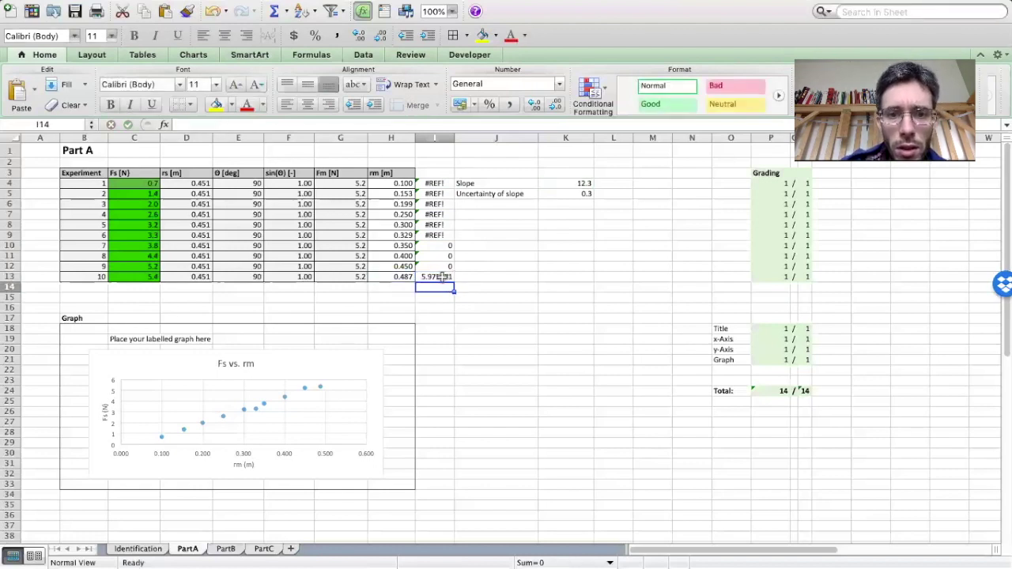
{"action": "left_click", "coordinate": [442, 277]}
{"action": "left_click_drag", "start_coordinate": [453, 280], "coordinate": [445, 183]}
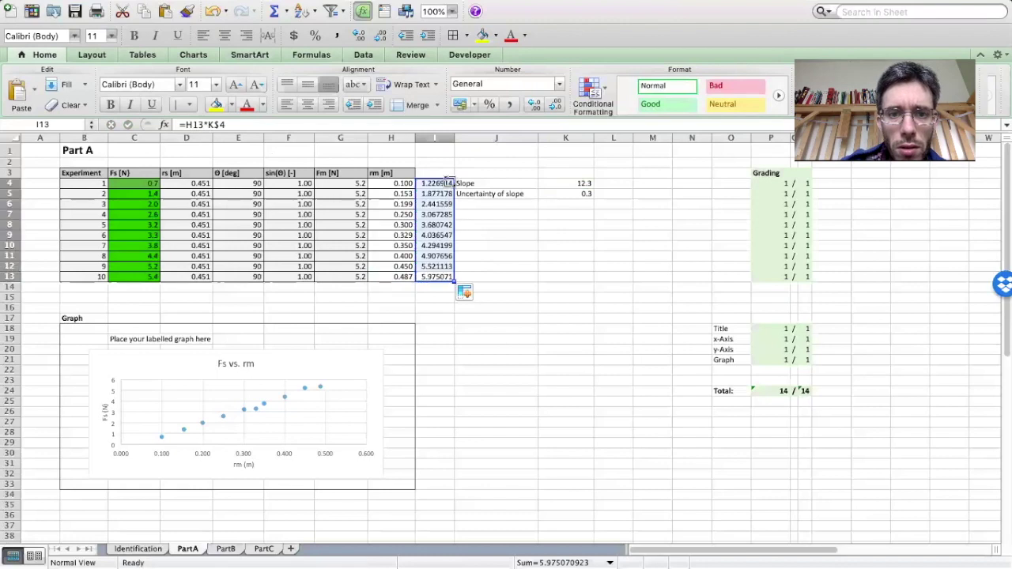
- Go through cells I4 to I13 one by one and check that each formula multiplies its row's rm by K$4
{"action": "left_click", "coordinate": [442, 194]}
{"action": "left_click", "coordinate": [437, 183]}
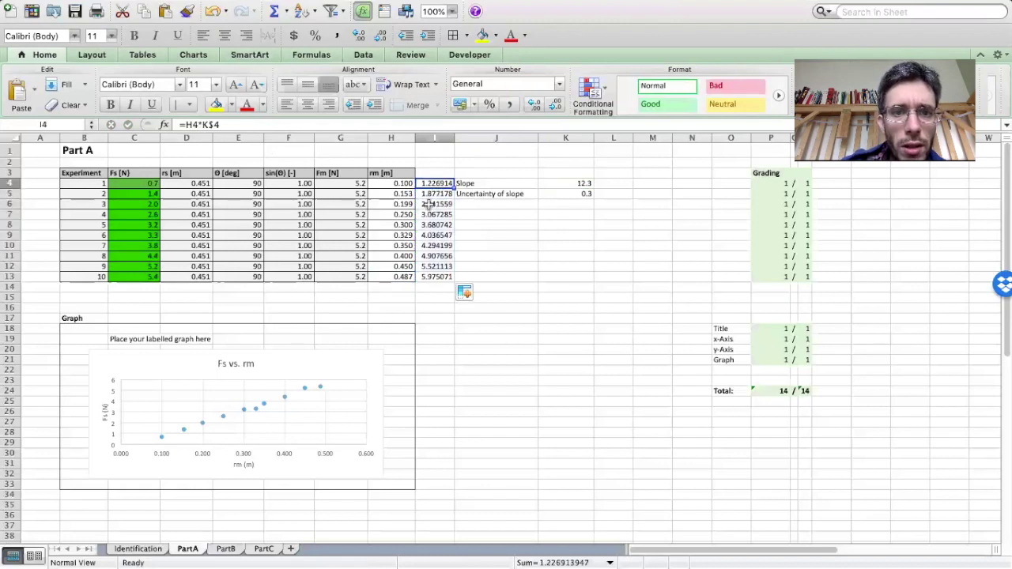
{"action": "key", "text": "Down"}
{"action": "key", "text": "Down"}
{"action": "key", "text": "Down"}
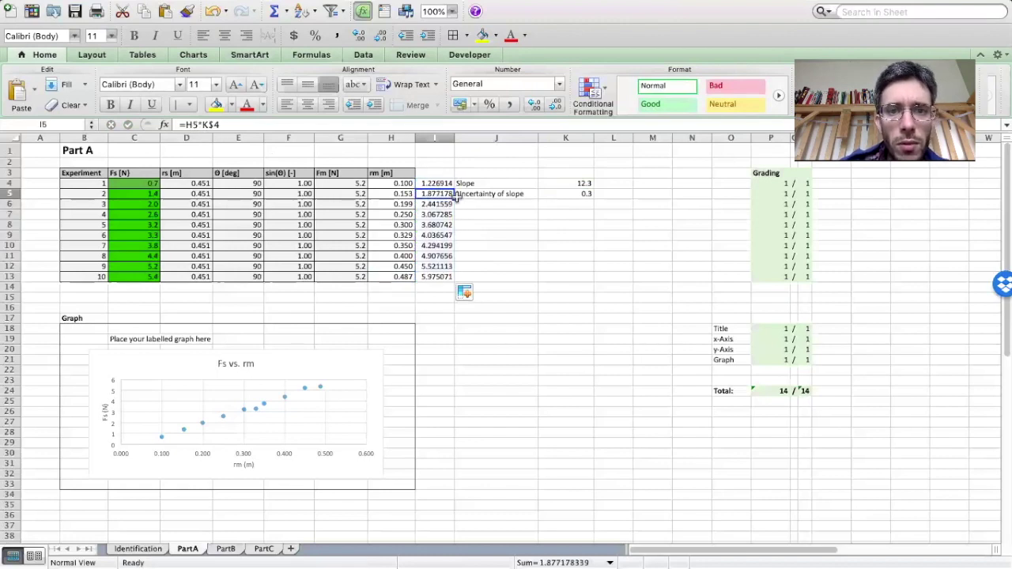
{"action": "key", "text": "Down"}
{"action": "key", "text": "Down"}
{"action": "key", "text": "Down"}
{"action": "key", "text": "Down"}
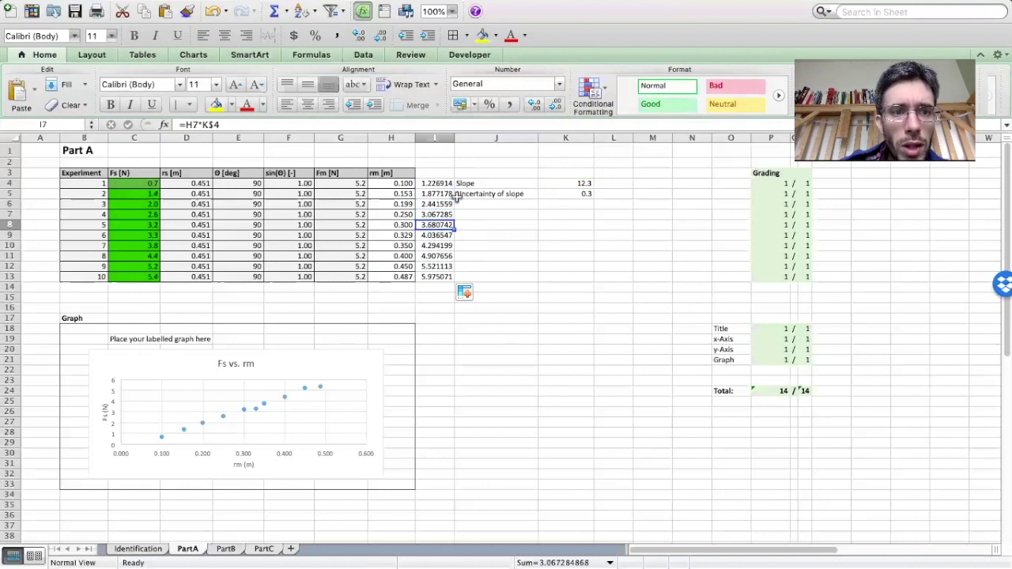
{"action": "key", "text": "Down"}
{"action": "key", "text": "Down"}
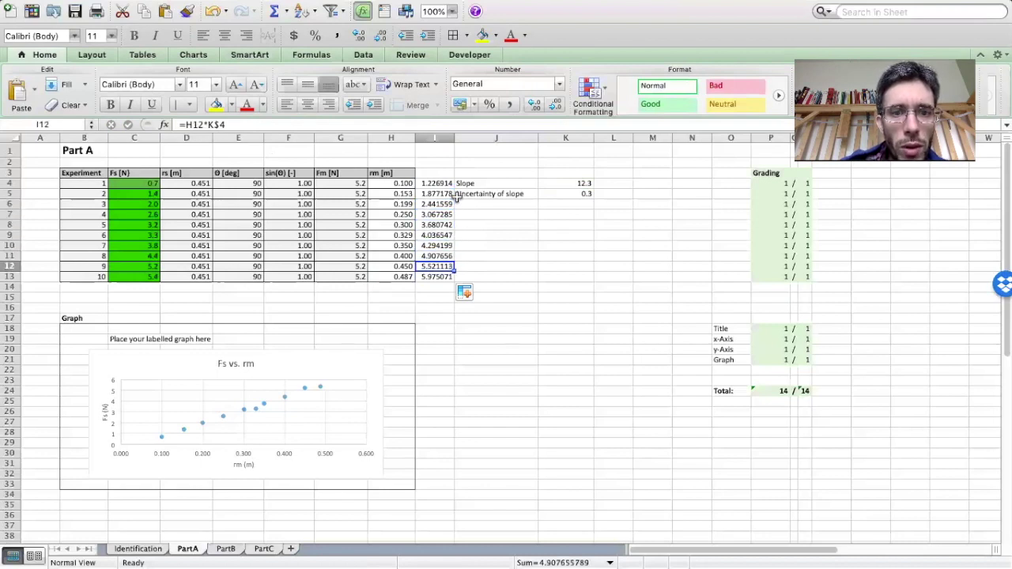
{"action": "key", "text": "Up"}
{"action": "key", "text": "Up"}
{"action": "key", "text": "Down"}
{"action": "key", "text": "Down"}
{"action": "key", "text": "Down"}
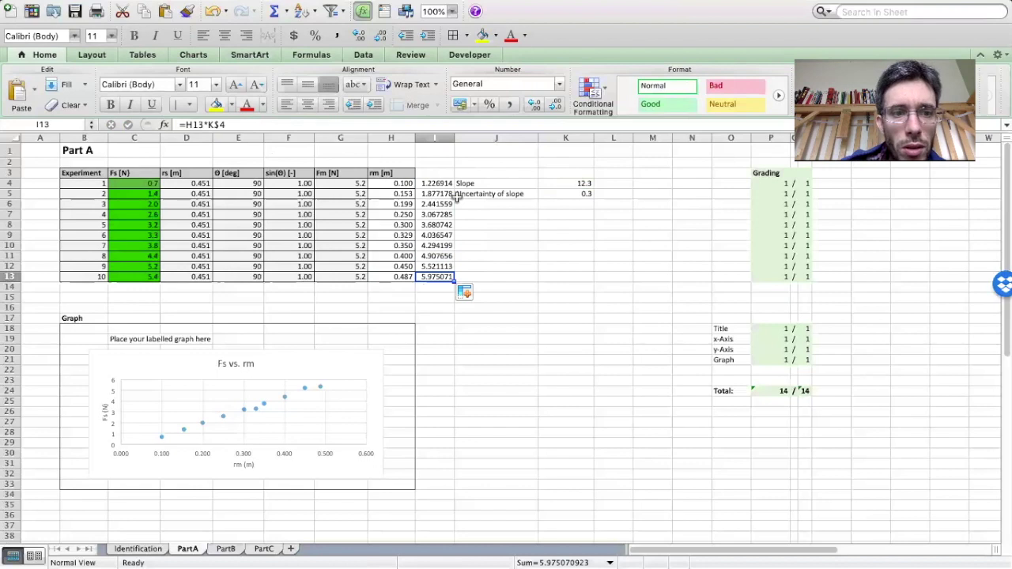
{"action": "key", "text": "Up"}
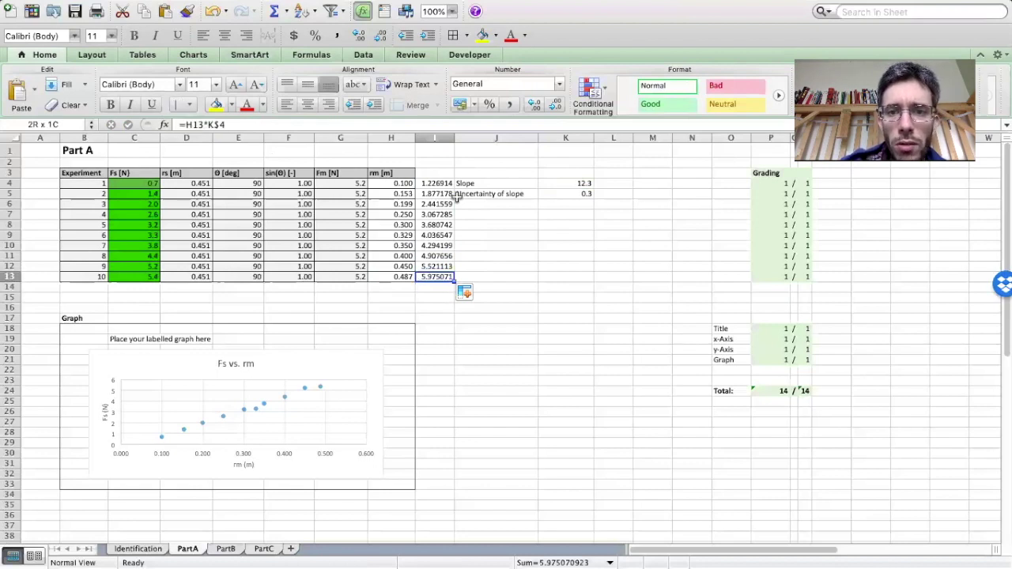
- Clear all the calculated best-fit values from I4:I13 on the PartA sheet
{"action": "key", "text": "shift+Down"}
{"action": "key", "text": "shift+Up"}
{"action": "key", "text": "shift+Up"}
{"action": "key", "text": "shift+Up"}
{"action": "key", "text": "shift+Up"}
{"action": "key", "text": "shift+Up"}
{"action": "key", "text": "shift+Up"}
{"action": "key", "text": "shift+Up"}
{"action": "key", "text": "shift+Up"}
{"action": "key", "text": "shift+Up"}
{"action": "key", "text": "shift+Up"}
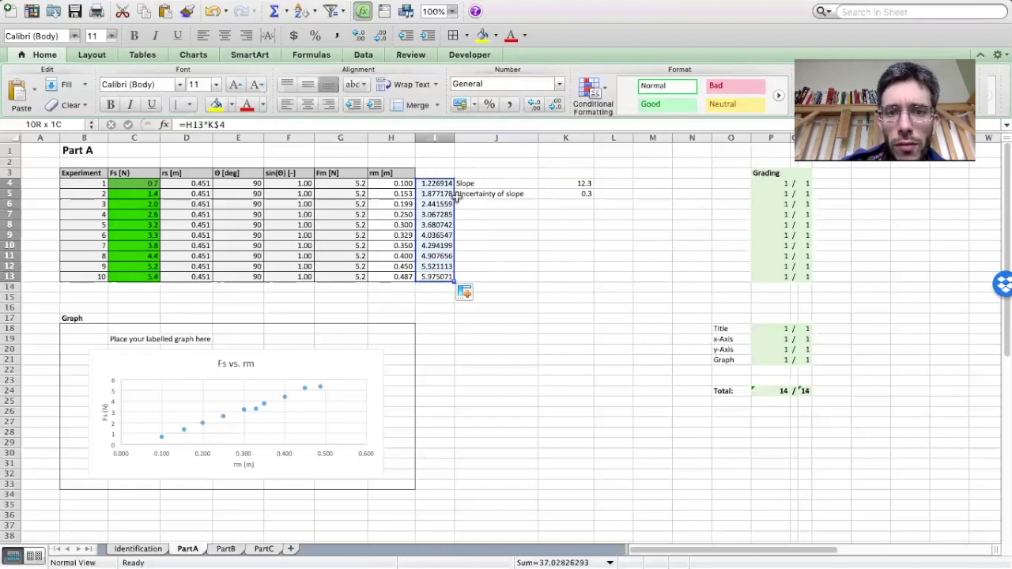
{"action": "key", "text": "Down"}
{"action": "key", "text": "Up"}
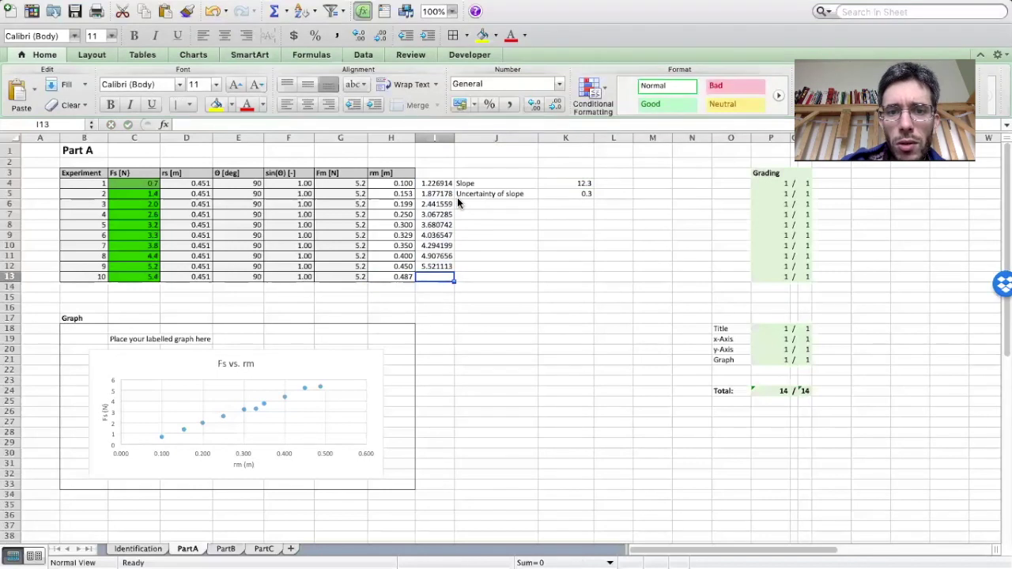
{"action": "key", "text": "Up"}
{"action": "key", "text": "Up"}
{"action": "key", "text": "F2"}
{"action": "key", "text": "Up"}
{"action": "key", "text": "BackSpace"}
{"action": "key", "text": "Up"}
{"action": "key", "text": "BackSpace"}
{"action": "key", "text": "Up"}
{"action": "key", "text": "BackSpace"}
{"action": "key", "text": "Up"}
{"action": "key", "text": "BackSpace"}
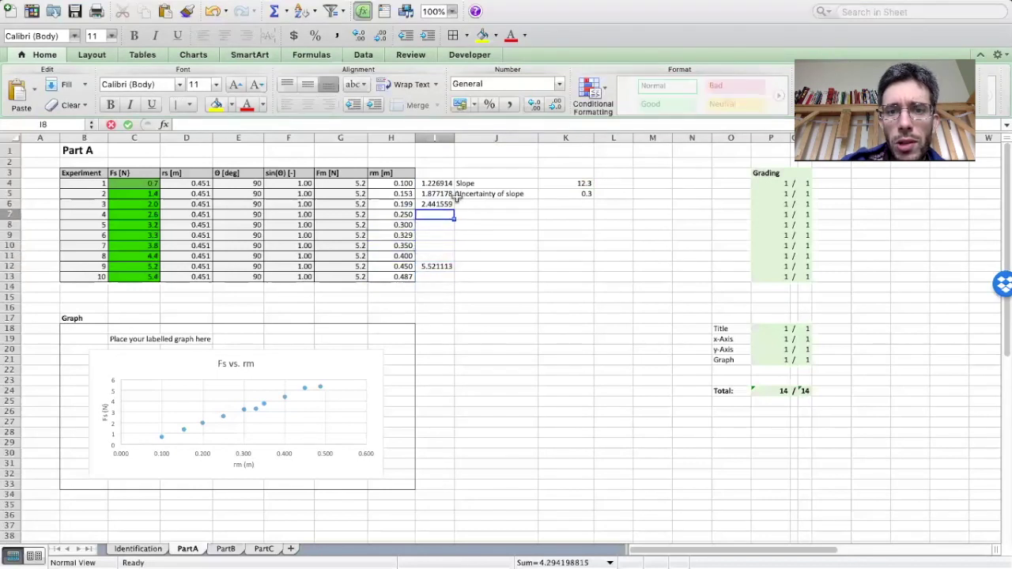
{"action": "key", "text": "Up"}
{"action": "key", "text": "BackSpace"}
{"action": "key", "text": "Up"}
{"action": "key", "text": "BackSpace"}
{"action": "key", "text": "Up"}
{"action": "key", "text": "BackSpace"}
{"action": "key", "text": "Down"}
{"action": "key", "text": "Down"}
{"action": "key", "text": "Down"}
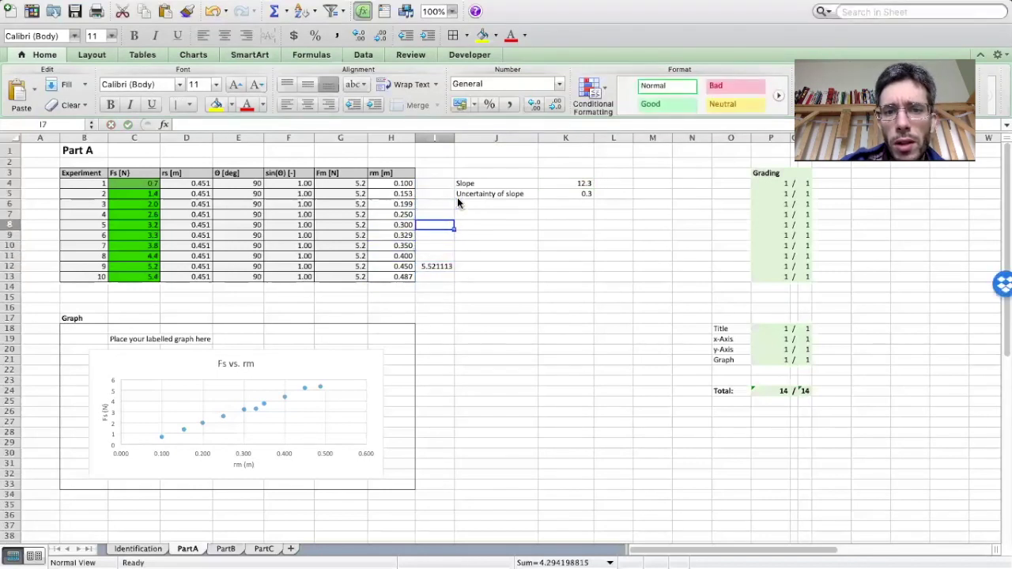
{"action": "key", "text": "Down"}
{"action": "key", "text": "Down"}
{"action": "key", "text": "Down"}
{"action": "key", "text": "Down"}
{"action": "key", "text": "Down"}
{"action": "key", "text": "BackSpace"}
{"action": "left_click", "coordinate": [613, 339]}
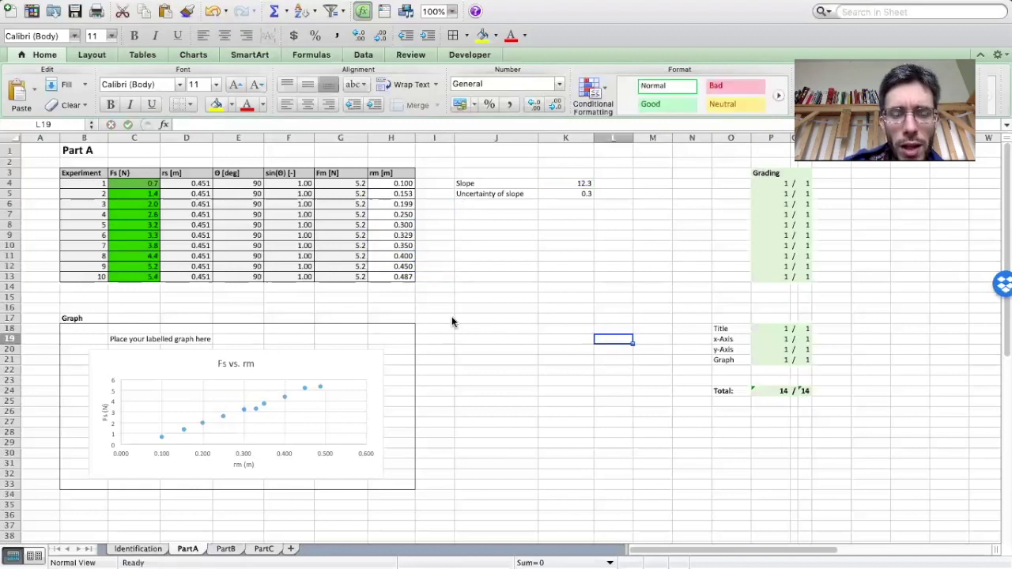
- View the data tables and graphs on the PartB and PartC sheets and return to PartA
{"action": "left_click", "coordinate": [226, 549]}
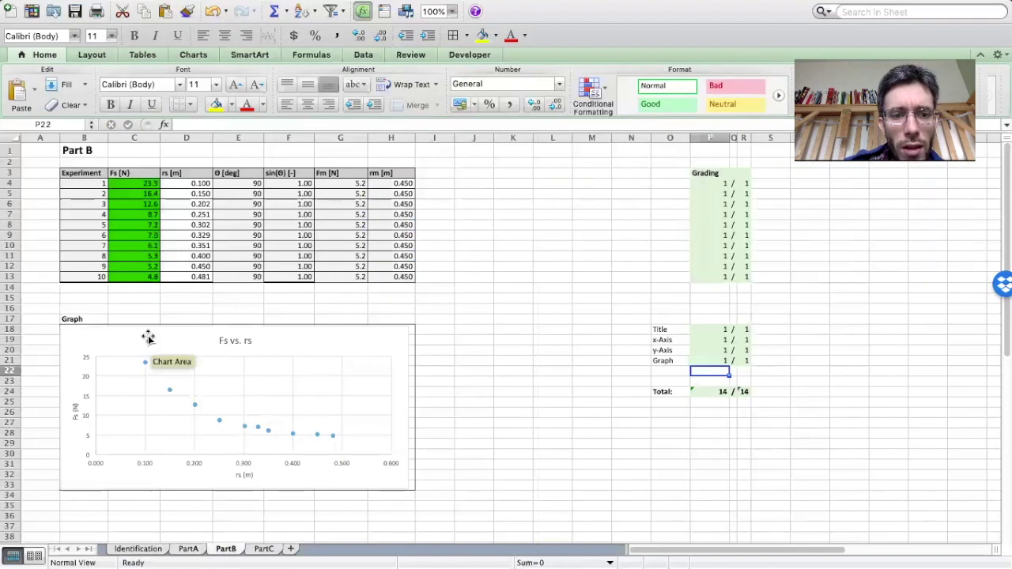
{"action": "left_click", "coordinate": [264, 548]}
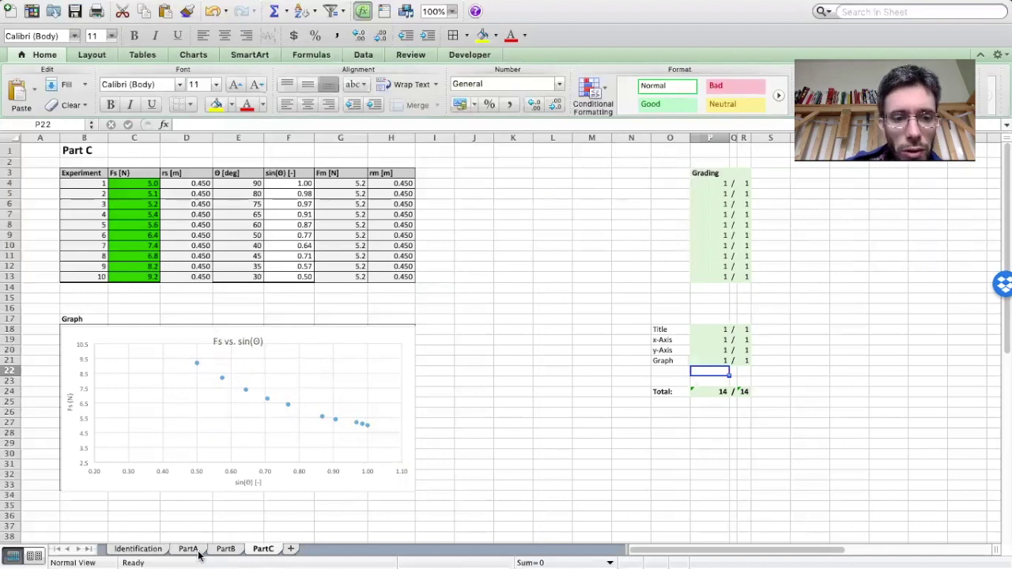
{"action": "left_click", "coordinate": [188, 548]}
- Switch to the Word lab template and highlight the Conclusion's first two questions, on torque relationships and agreement with theoretical predictions
{"action": "key", "text": "super+Tab"}
{"action": "key", "text": "super+Tab"}
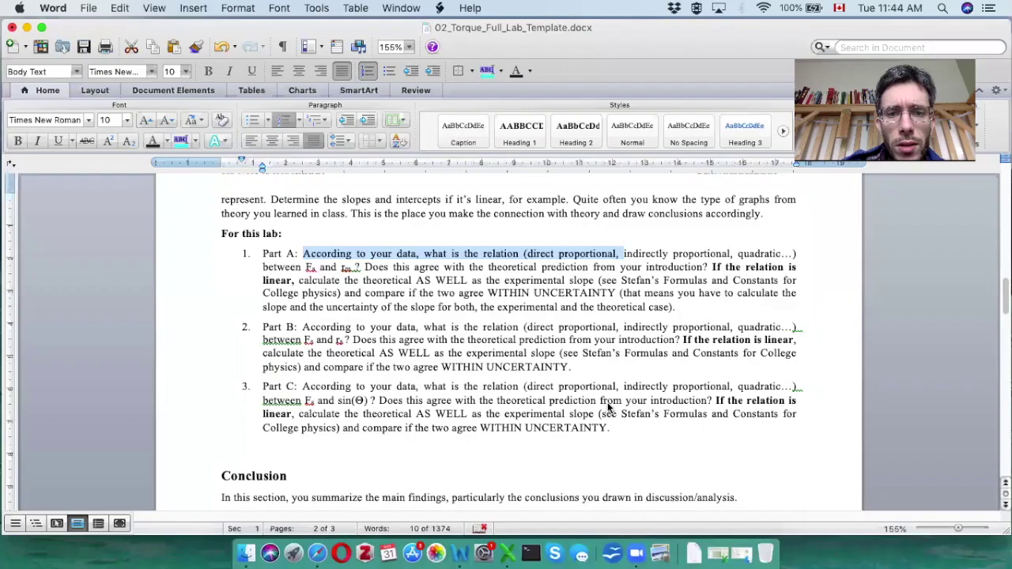
{"action": "left_click", "coordinate": [484, 392]}
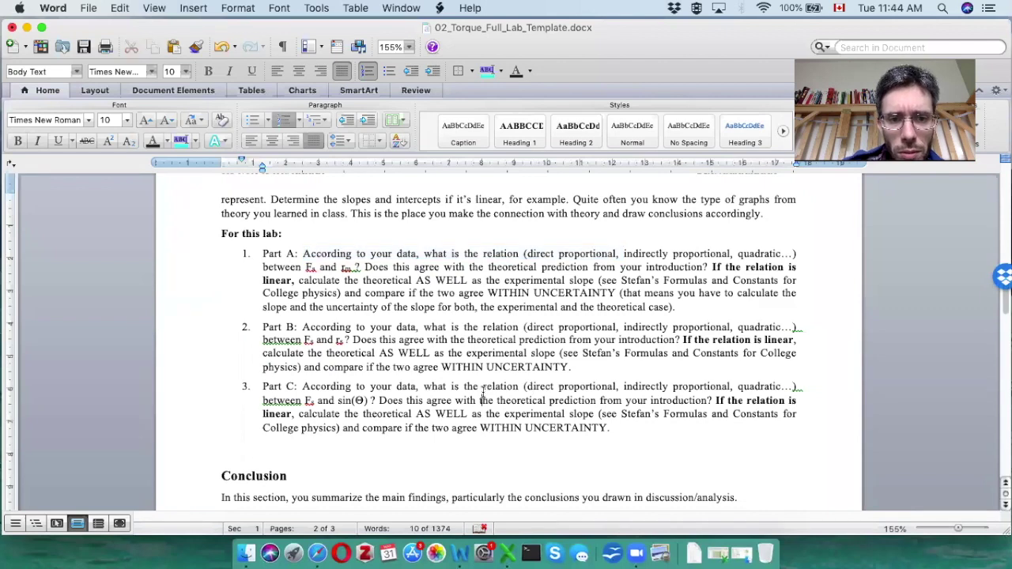
{"action": "scroll", "coordinate": [385, 314], "scroll_direction": "down", "scroll_amount": 5}
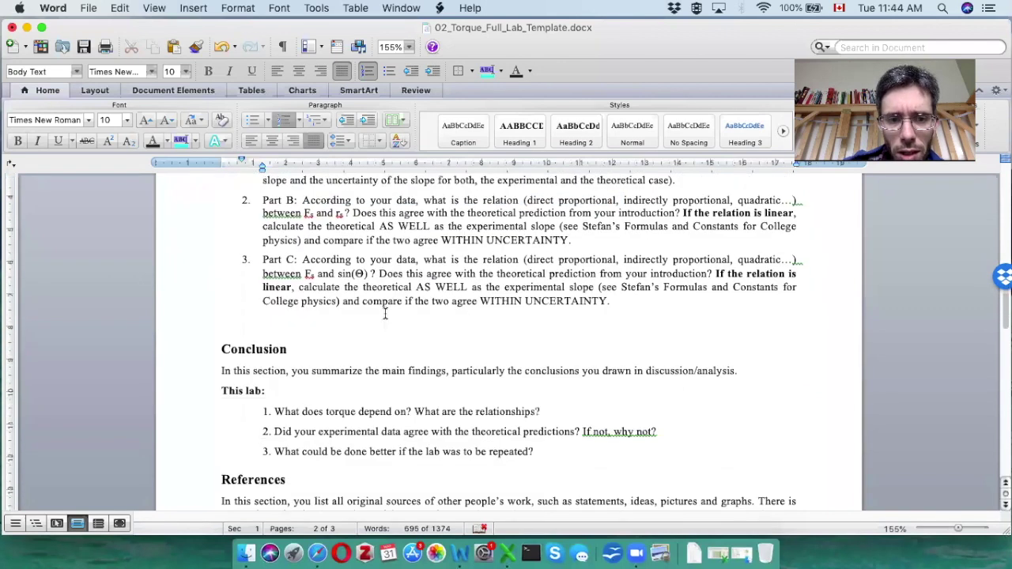
{"action": "scroll", "coordinate": [385, 314], "scroll_direction": "down", "scroll_amount": 2}
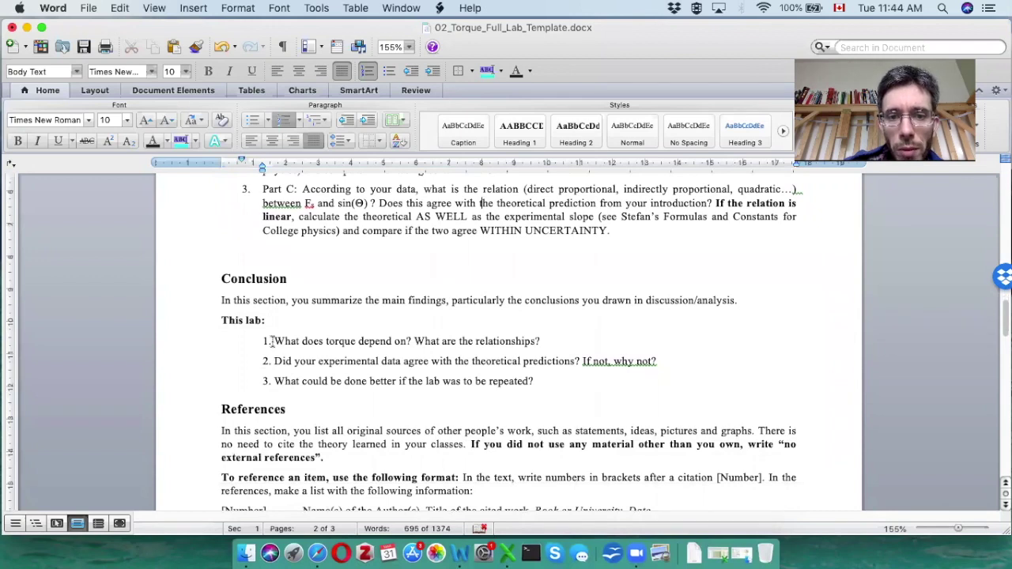
{"action": "left_click_drag", "start_coordinate": [272, 341], "coordinate": [543, 343]}
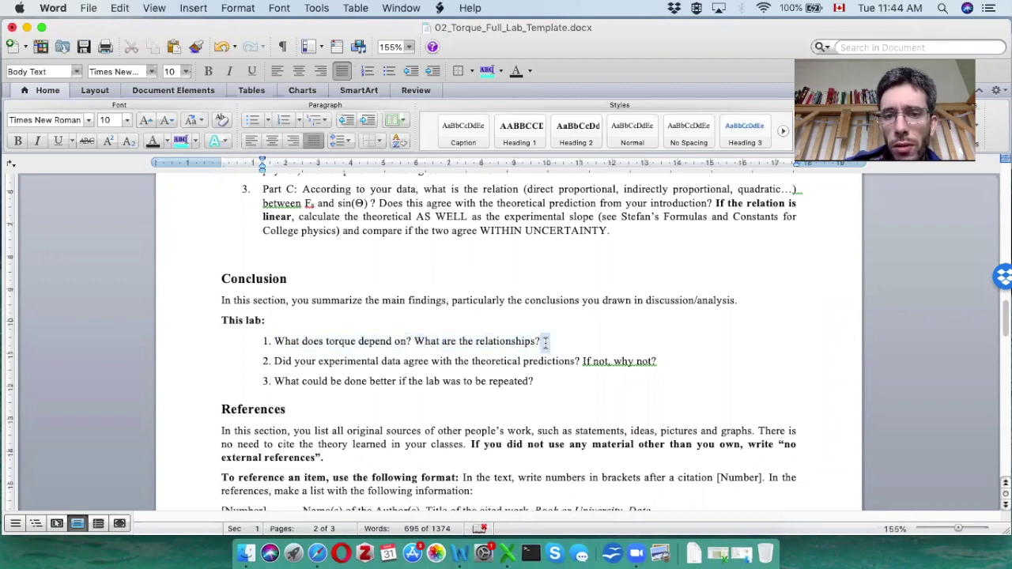
{"action": "left_click_drag", "start_coordinate": [415, 340], "coordinate": [537, 341]}
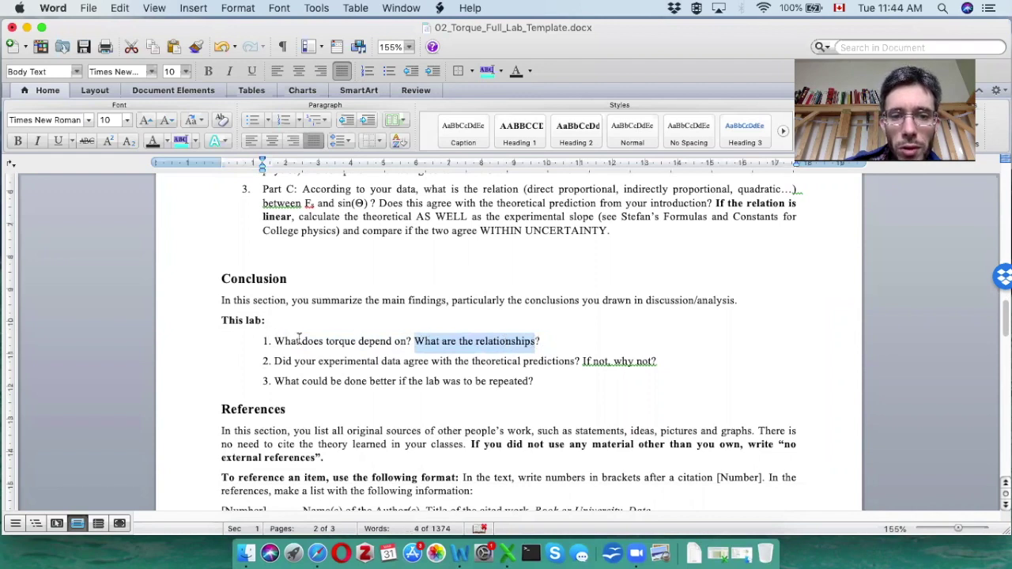
{"action": "left_click_drag", "start_coordinate": [276, 362], "coordinate": [544, 366]}
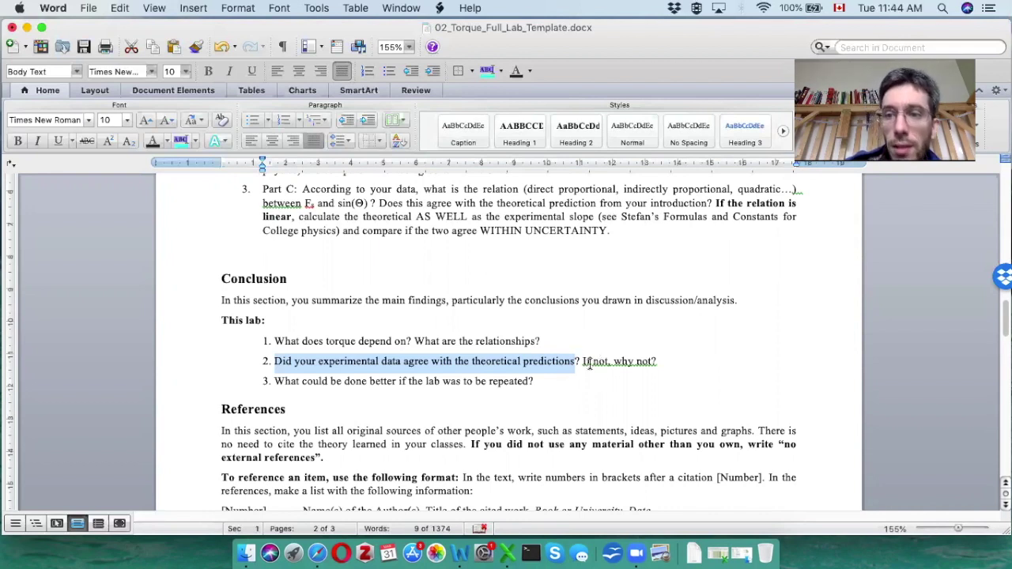
- Revisit the slope comparison tasks for Parts A to C and highlight the Conclusion question on what could be done better
{"action": "scroll", "coordinate": [587, 319], "scroll_direction": "up", "scroll_amount": 5}
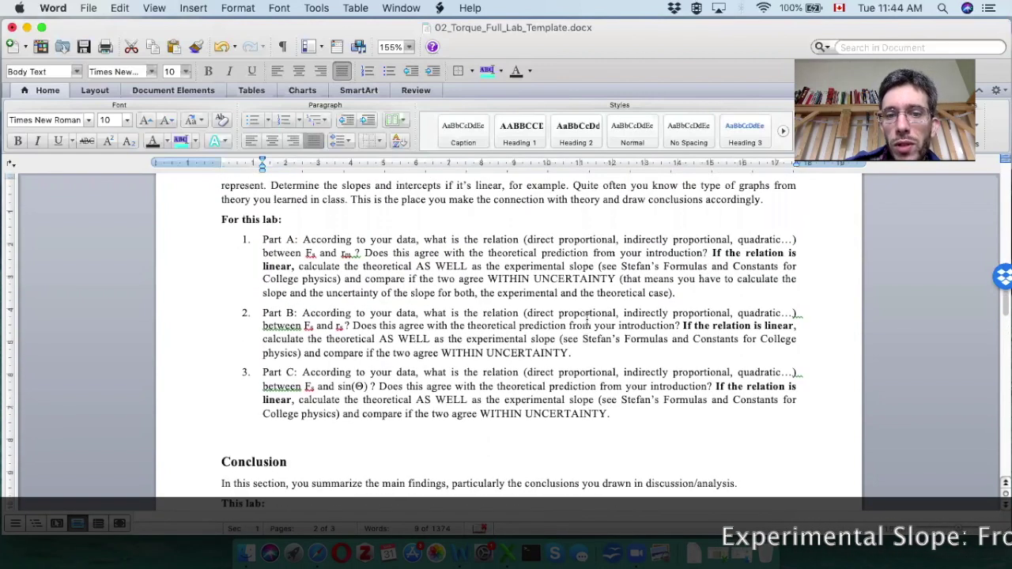
{"action": "scroll", "coordinate": [561, 434], "scroll_direction": "down", "scroll_amount": 4}
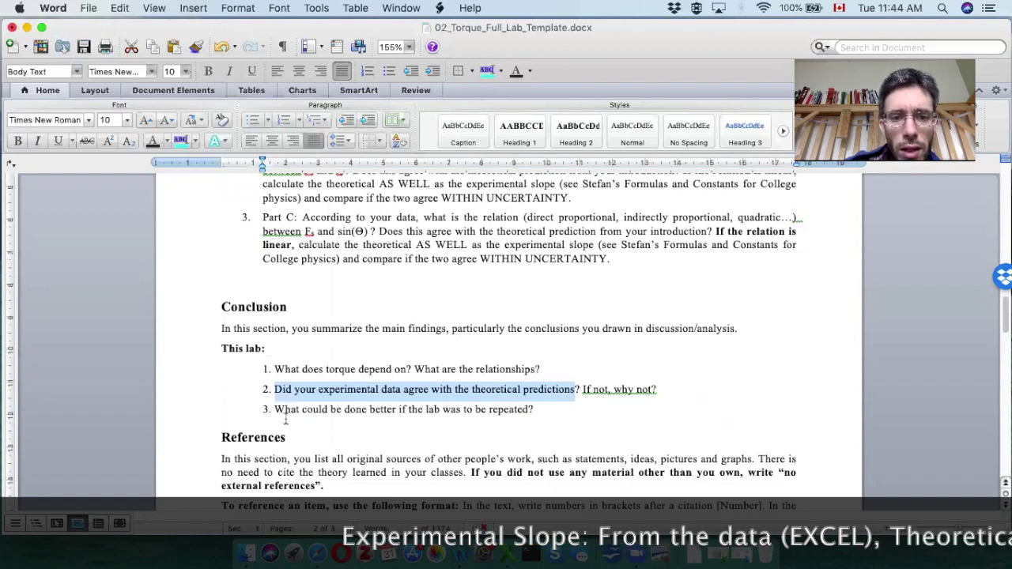
{"action": "left_click_drag", "start_coordinate": [276, 410], "coordinate": [540, 413]}
{"action": "left_click", "coordinate": [534, 410]}
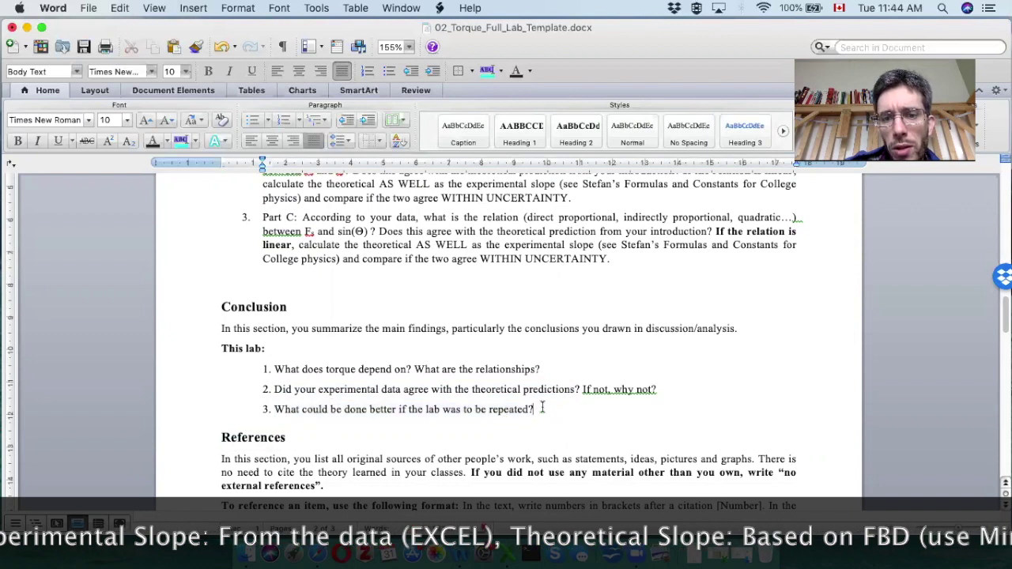
{"action": "left_click_drag", "start_coordinate": [534, 410], "coordinate": [284, 409]}
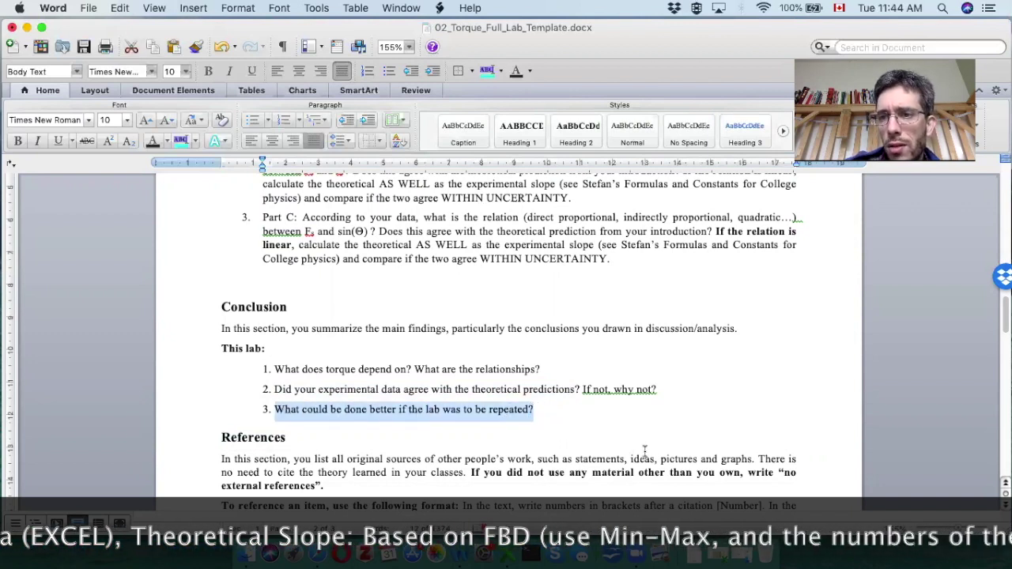
- Read the References section's instructions, citation format and example
{"action": "scroll", "coordinate": [645, 451], "scroll_direction": "down", "scroll_amount": 2}
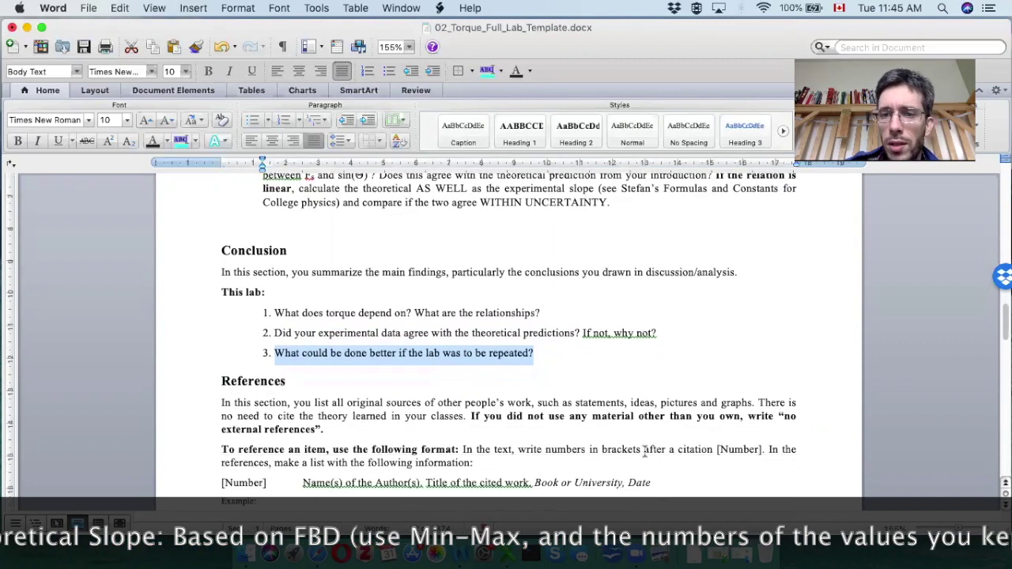
{"action": "scroll", "coordinate": [644, 451], "scroll_direction": "down", "scroll_amount": 2}
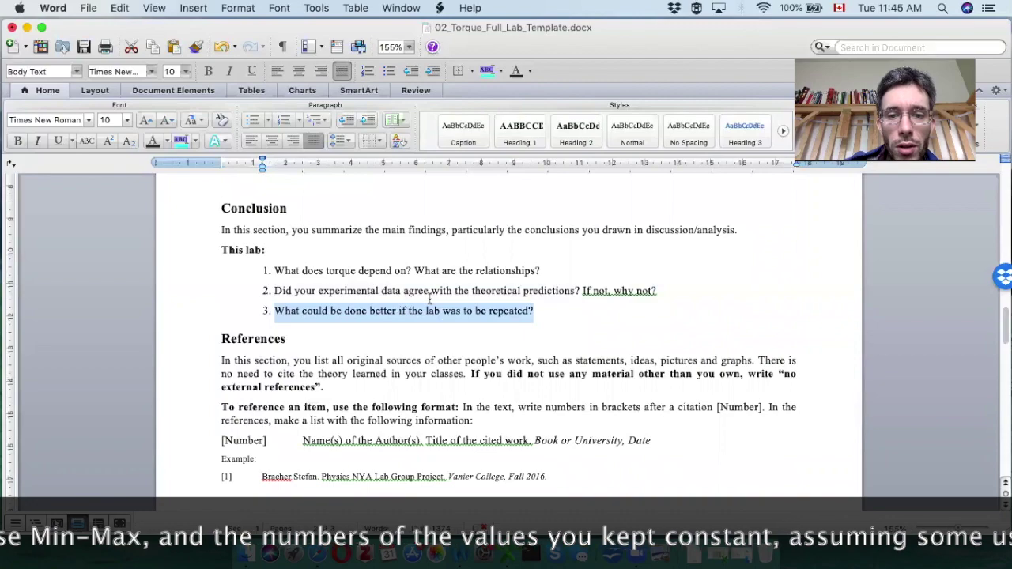
{"action": "scroll", "coordinate": [598, 374], "scroll_direction": "down", "scroll_amount": 4}
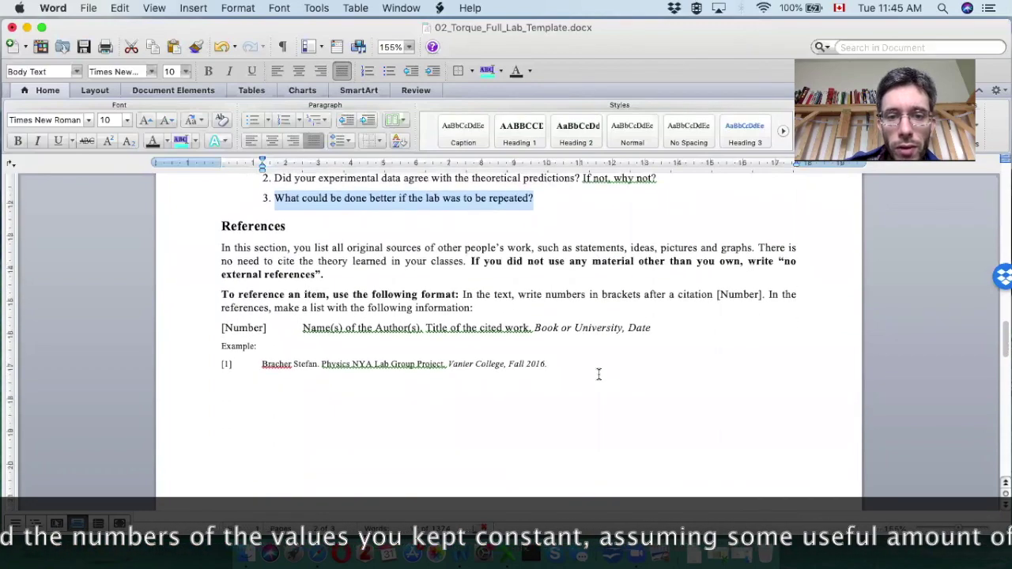
- Examine the Full Lab Report Self-Evaluation Checklist and Grading Rubric, from its highlighting instructions to the peer feedback lines
{"action": "scroll", "coordinate": [598, 374], "scroll_direction": "down", "scroll_amount": 15}
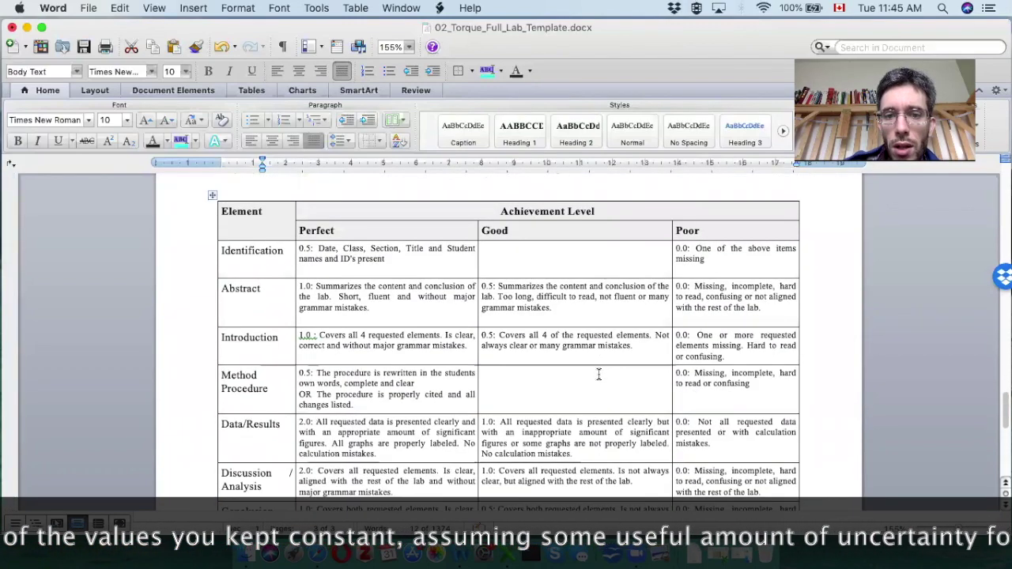
{"action": "scroll", "coordinate": [599, 373], "scroll_direction": "up", "scroll_amount": 4}
{"action": "scroll", "coordinate": [598, 374], "scroll_direction": "down", "scroll_amount": 5}
{"action": "scroll", "coordinate": [599, 374], "scroll_direction": "up", "scroll_amount": 5}
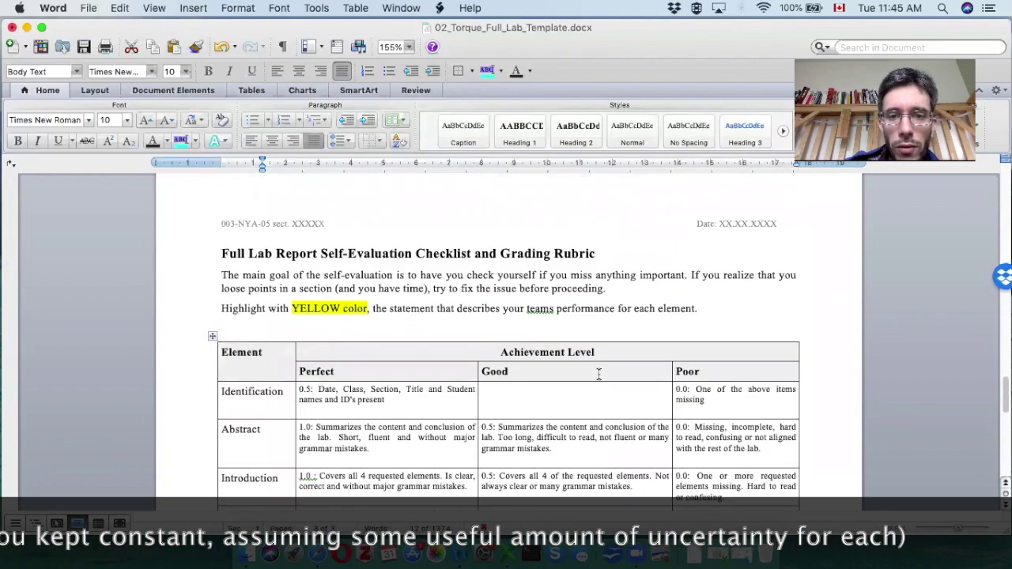
{"action": "scroll", "coordinate": [598, 374], "scroll_direction": "down", "scroll_amount": 10}
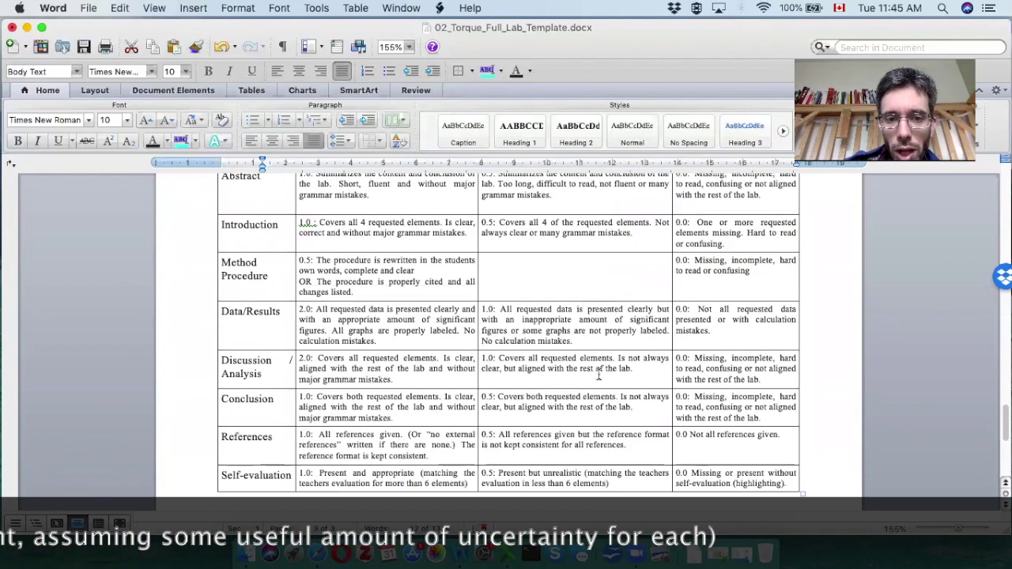
{"action": "scroll", "coordinate": [598, 374], "scroll_direction": "up", "scroll_amount": 10}
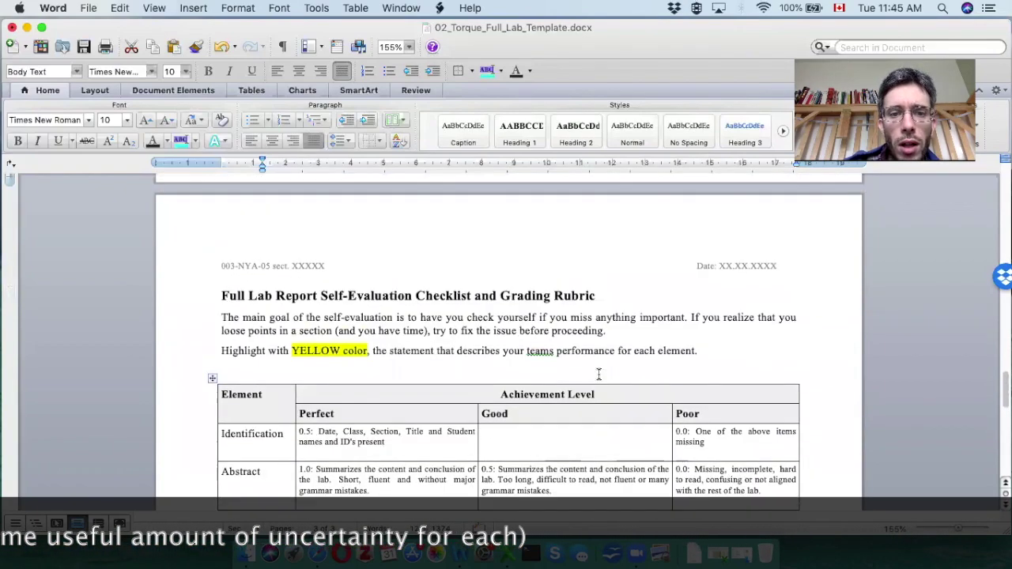
{"action": "scroll", "coordinate": [599, 374], "scroll_direction": "down", "scroll_amount": 6}
{"action": "scroll", "coordinate": [598, 373], "scroll_direction": "down", "scroll_amount": 4}
{"action": "scroll", "coordinate": [598, 374], "scroll_direction": "up", "scroll_amount": 8}
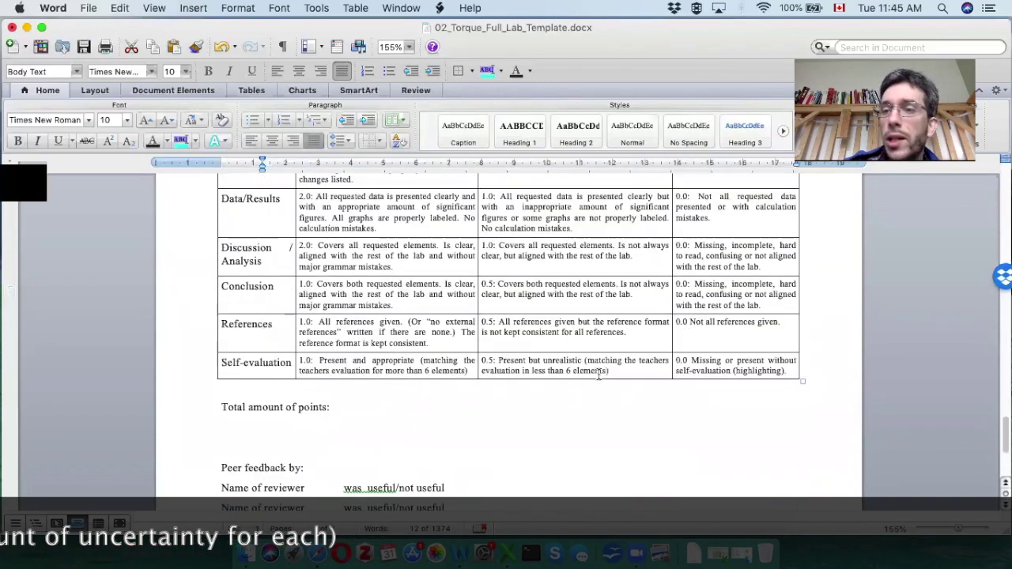
{"action": "scroll", "coordinate": [598, 374], "scroll_direction": "down", "scroll_amount": 6}
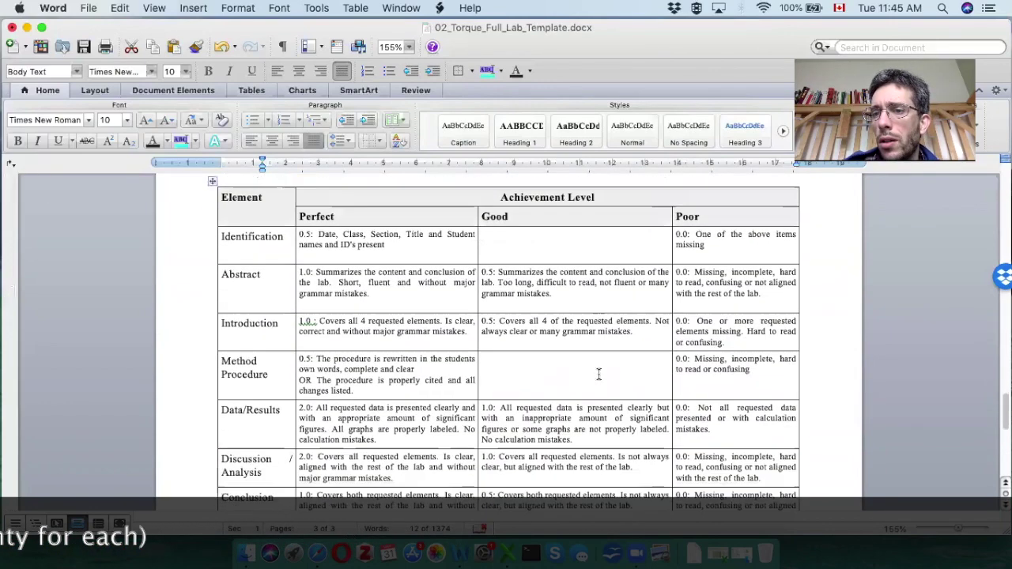
- Return from the grading rubric to the Discussion/Analysis section of the lab template
{"action": "scroll", "coordinate": [598, 374], "scroll_direction": "up", "scroll_amount": 3}
{"action": "scroll", "coordinate": [599, 374], "scroll_direction": "up", "scroll_amount": 15}
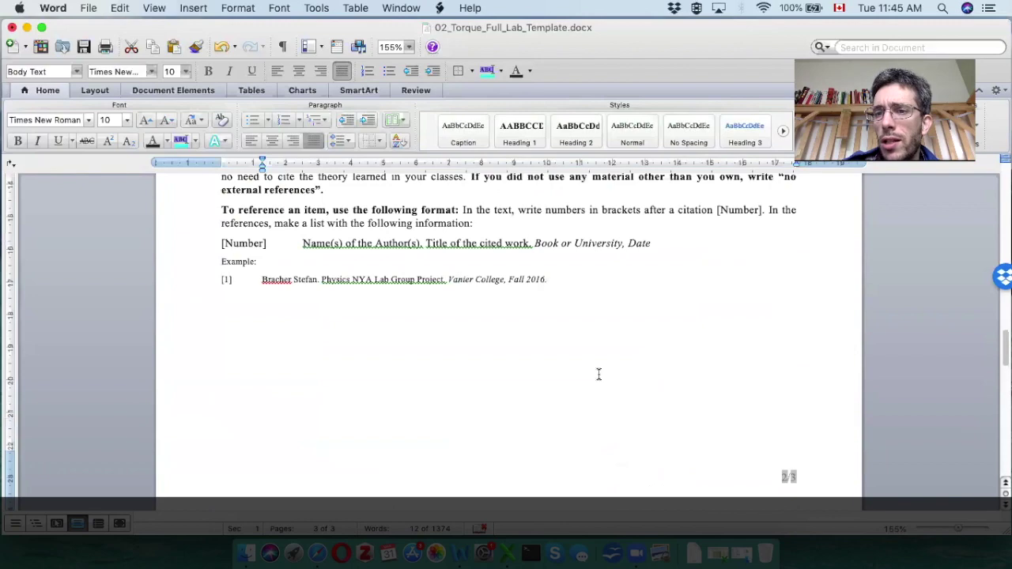
{"action": "scroll", "coordinate": [599, 374], "scroll_direction": "up", "scroll_amount": 20}
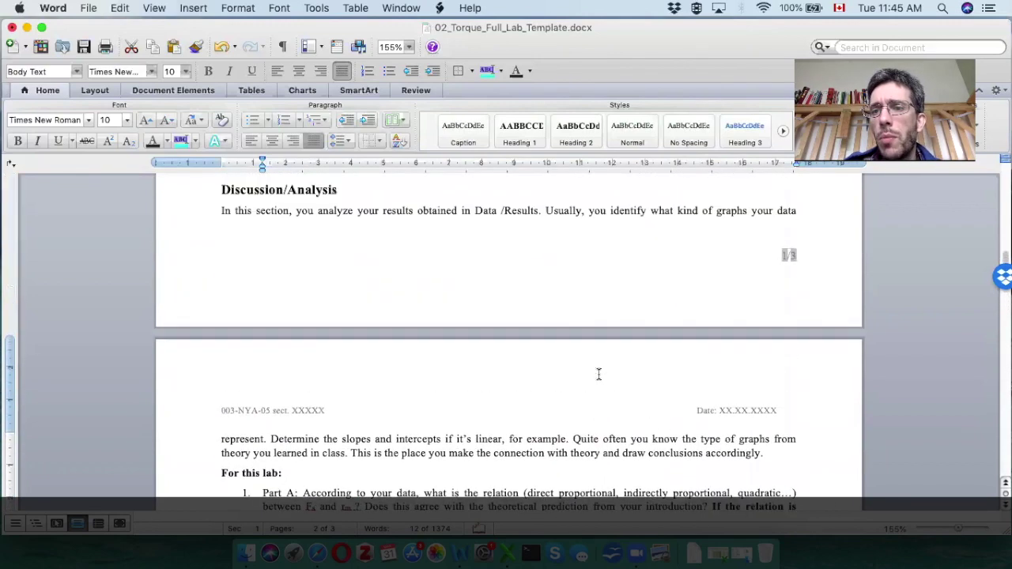